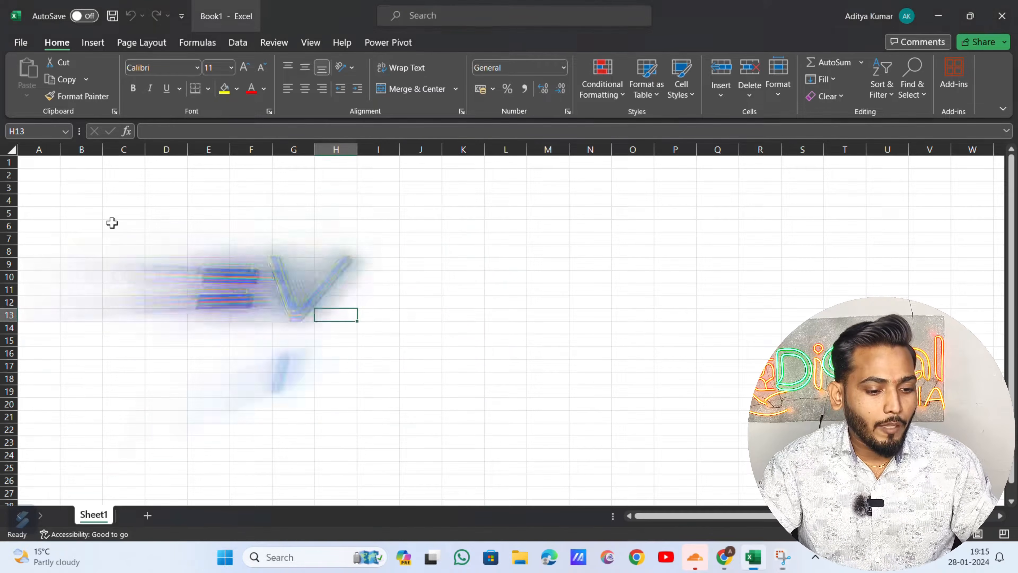
- Start a =VLOOKUP( formula in C7, then cancel it
{"action": "left_click", "coordinate": [112, 240]}
{"action": "type", "text": "="}
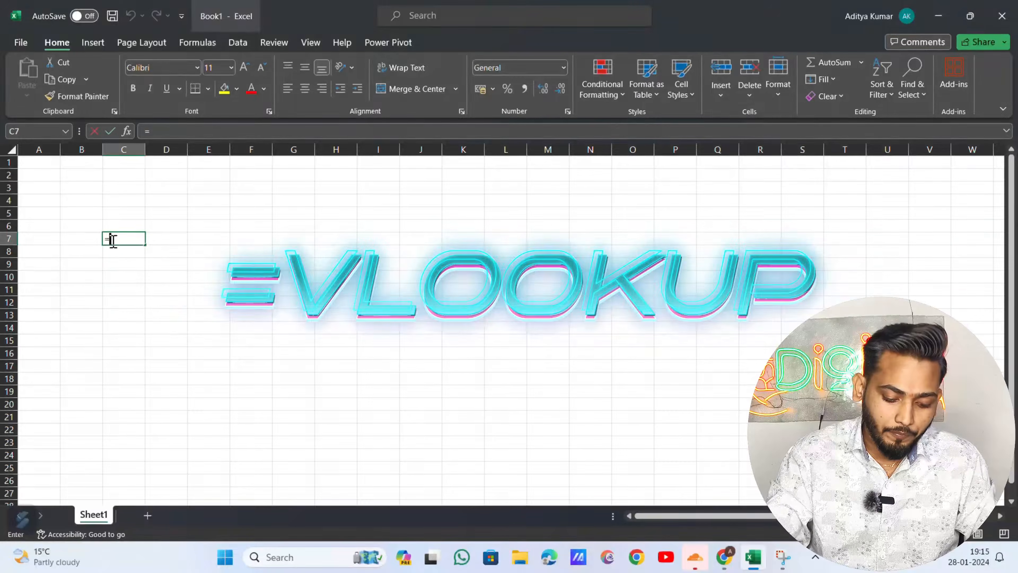
{"action": "type", "text": "Vlookup"}
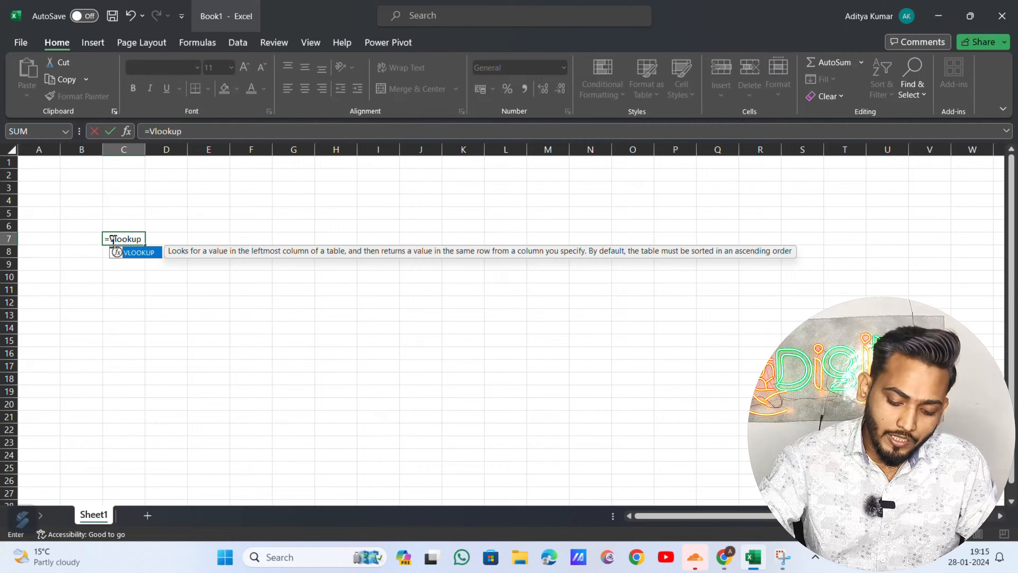
{"action": "type", "text": "("}
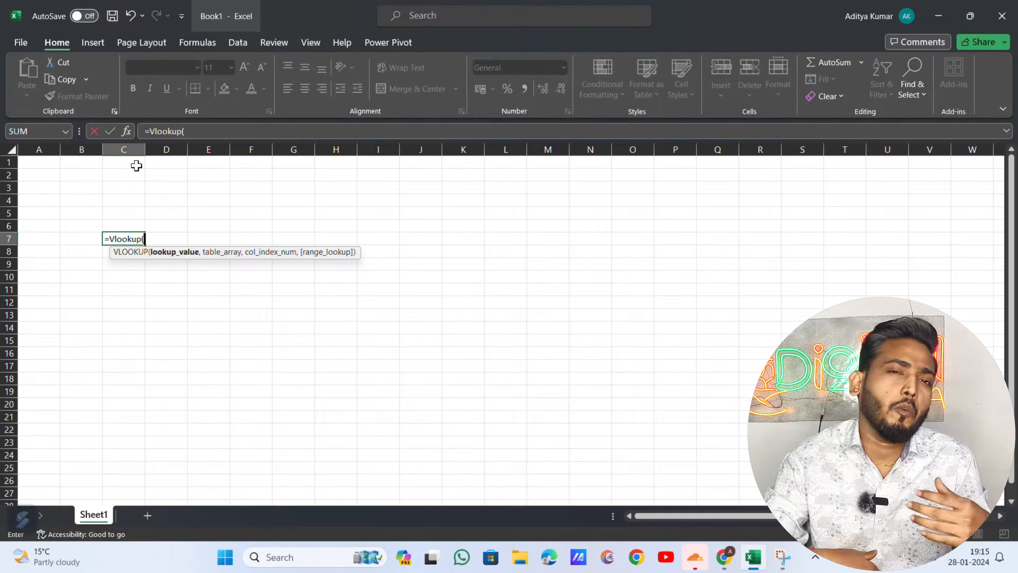
{"action": "key", "text": "Escape"}
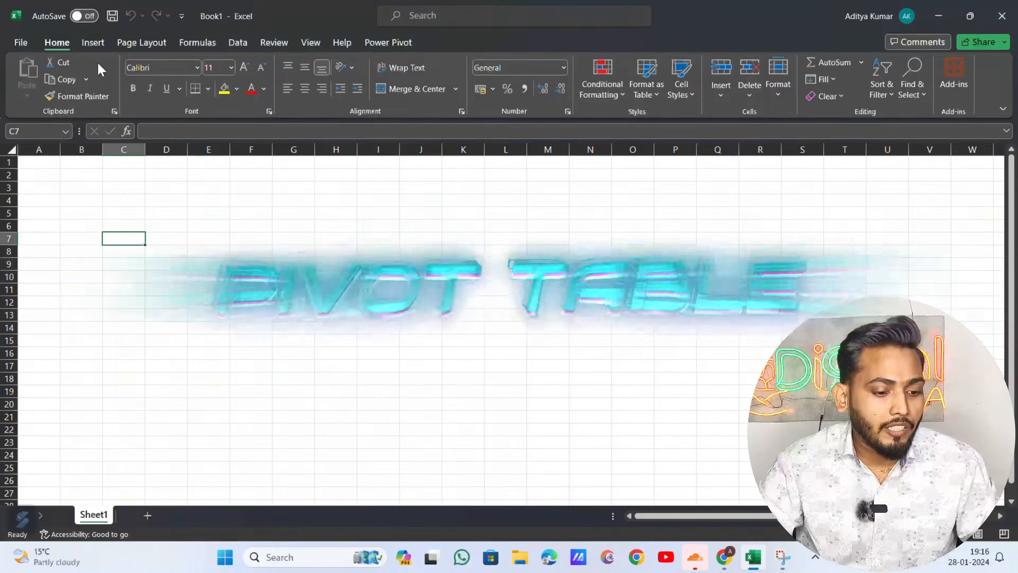
- Try inserting a PivotTable at D7, dismiss the invalid data source alert, and close the dialog
{"action": "left_click", "coordinate": [160, 241]}
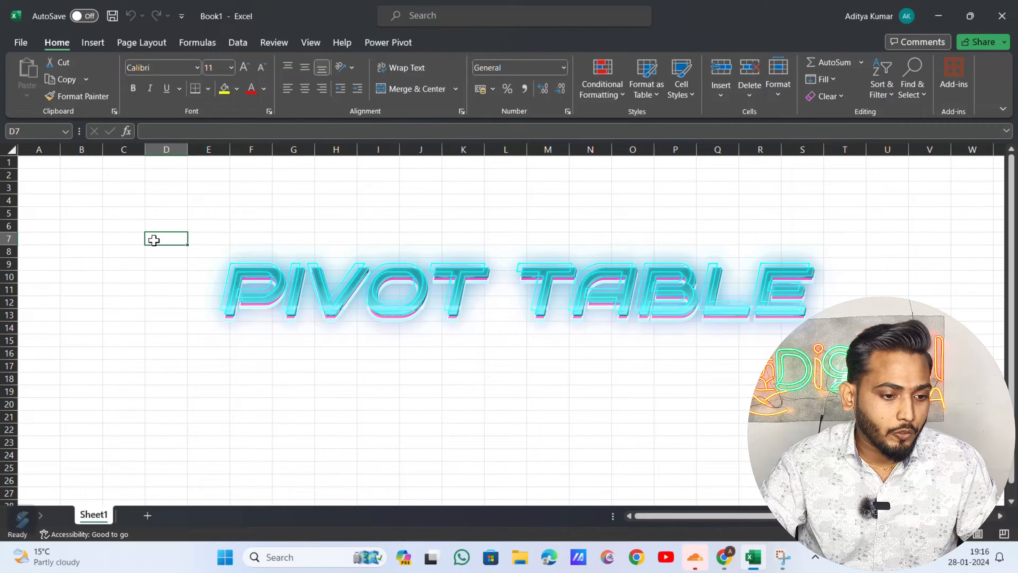
{"action": "left_click", "coordinate": [93, 43]}
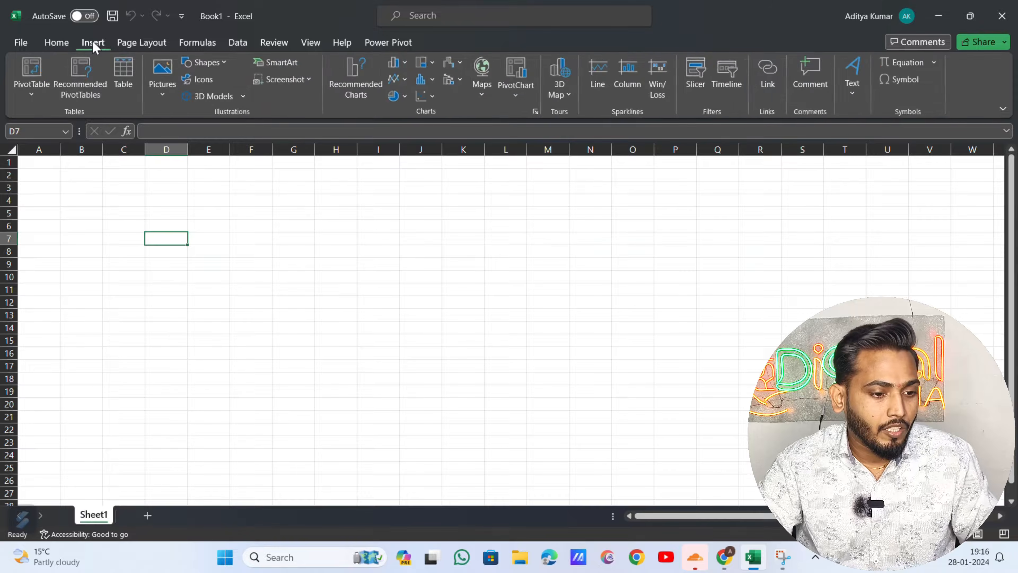
{"action": "left_click", "coordinate": [27, 74]}
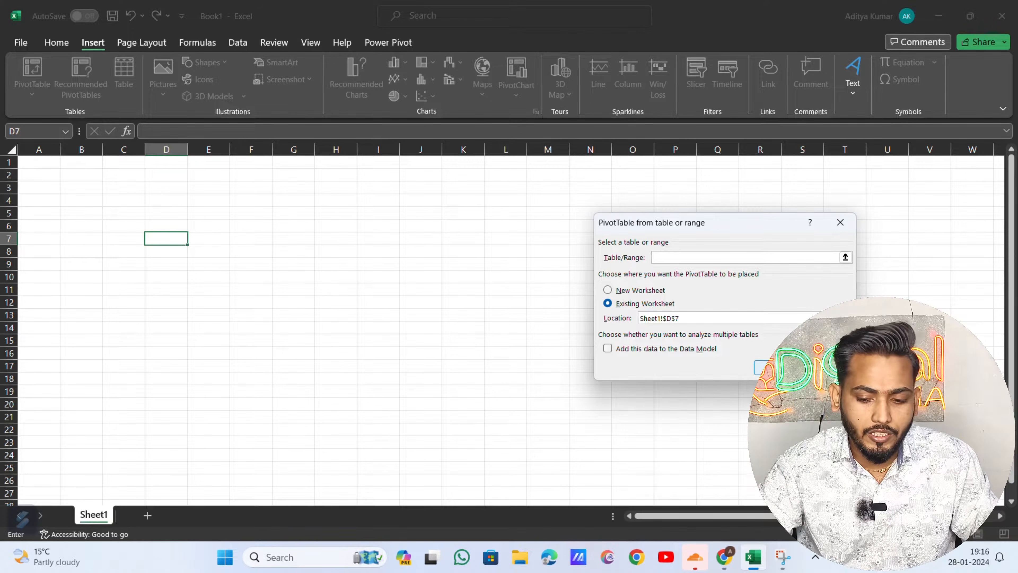
{"action": "left_click", "coordinate": [760, 368]}
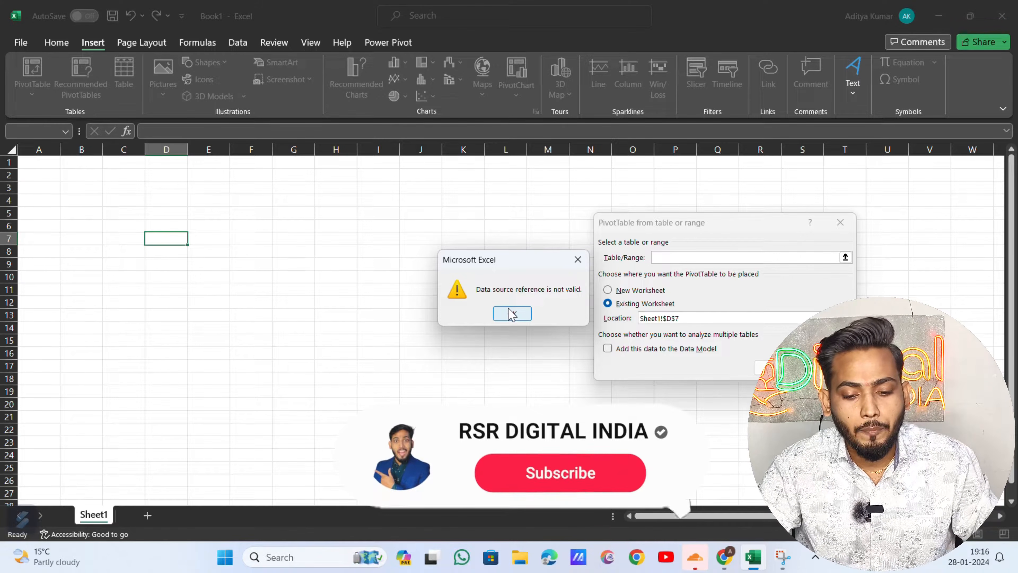
{"action": "left_click", "coordinate": [512, 314]}
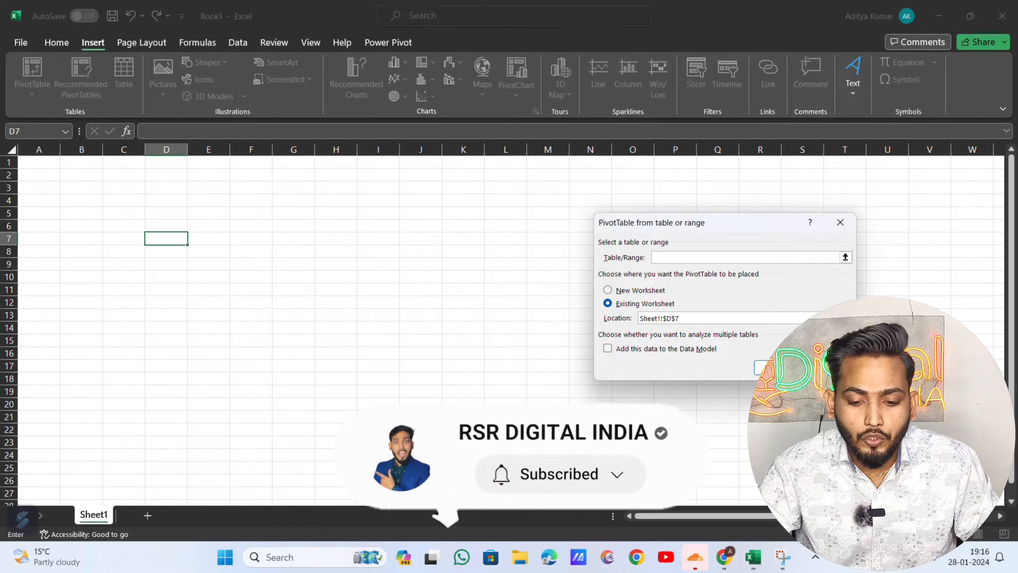
{"action": "left_click", "coordinate": [827, 367]}
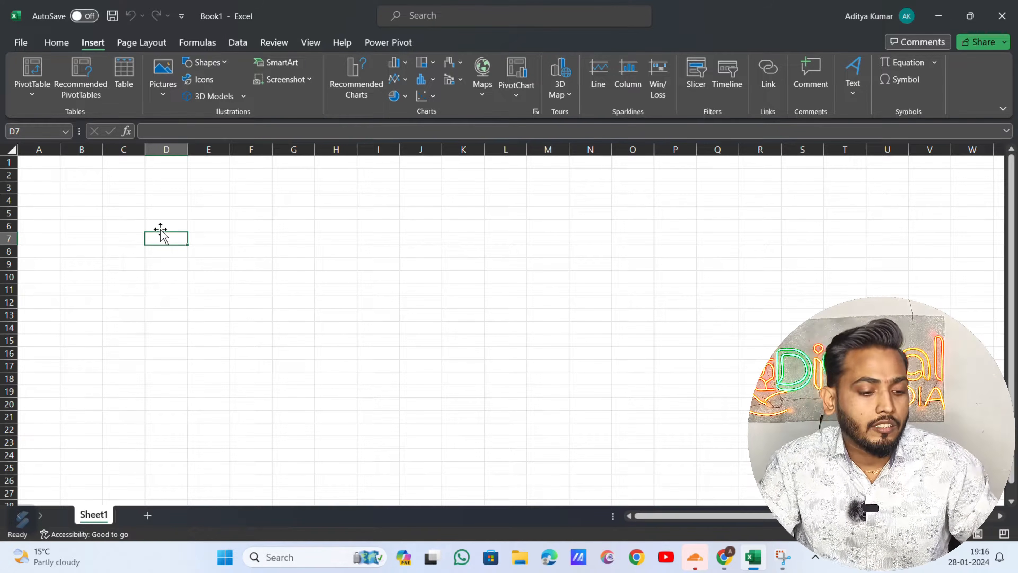
{"action": "left_click", "coordinate": [125, 253]}
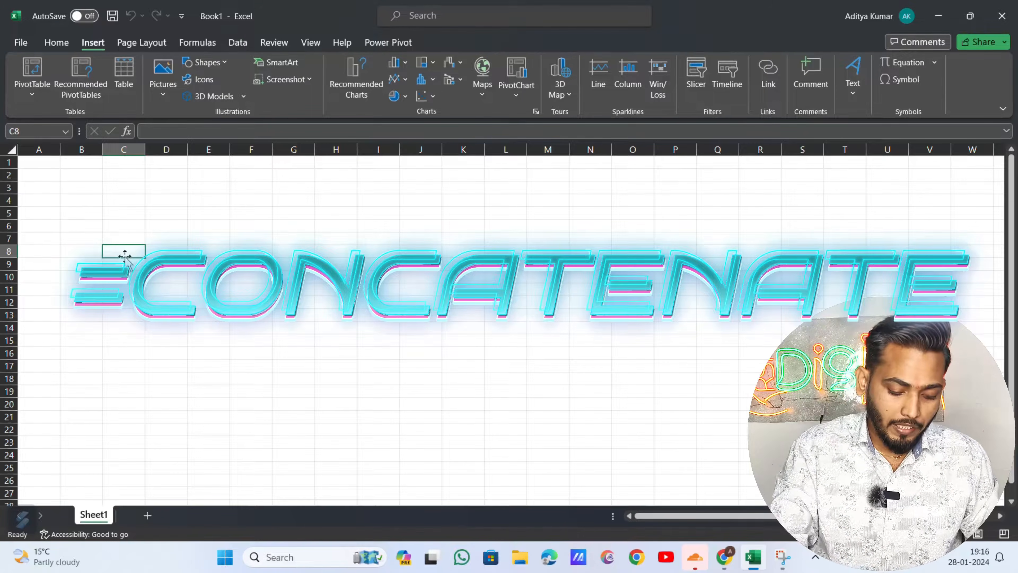
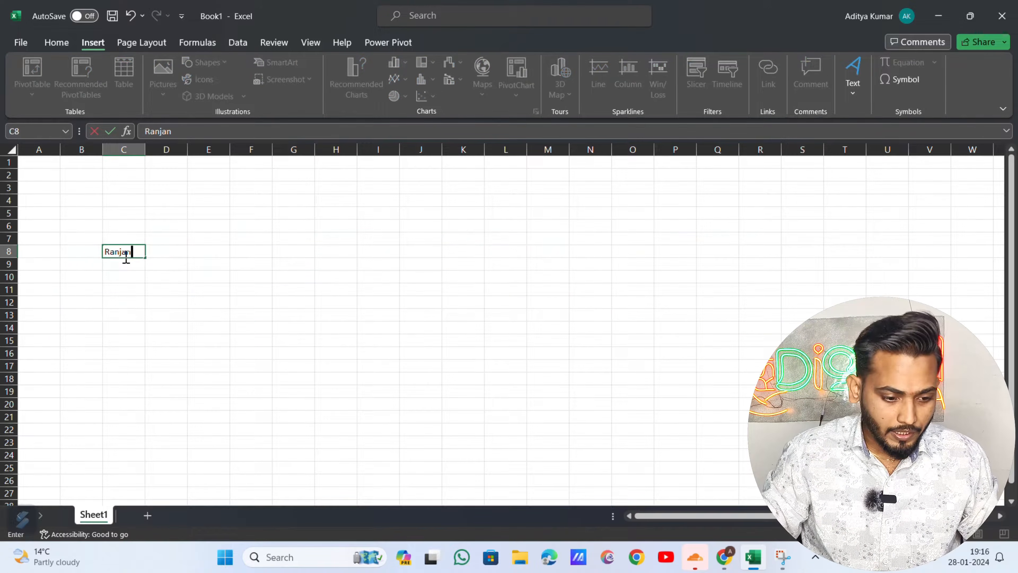
{"action": "key", "text": "Tab"}
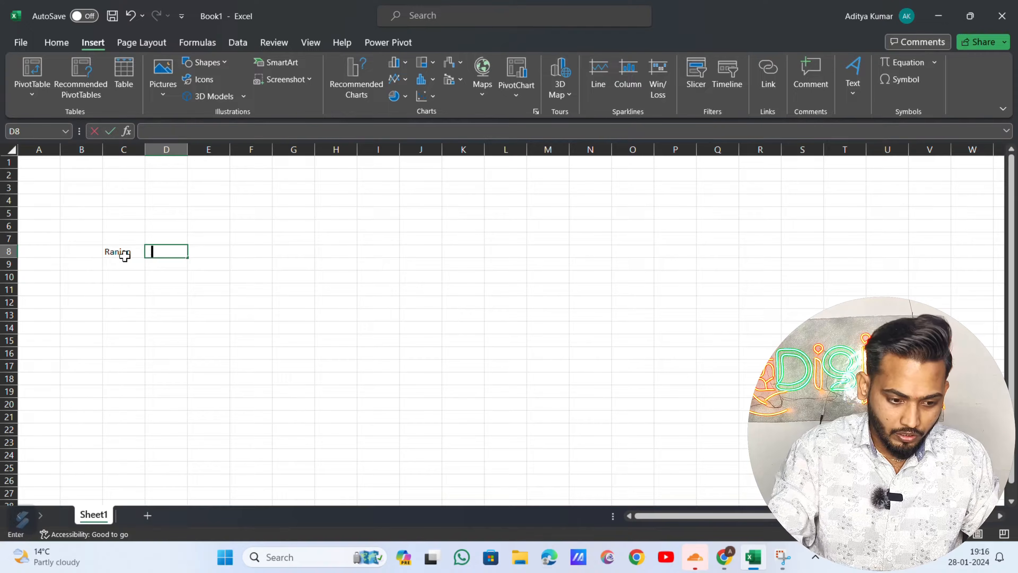
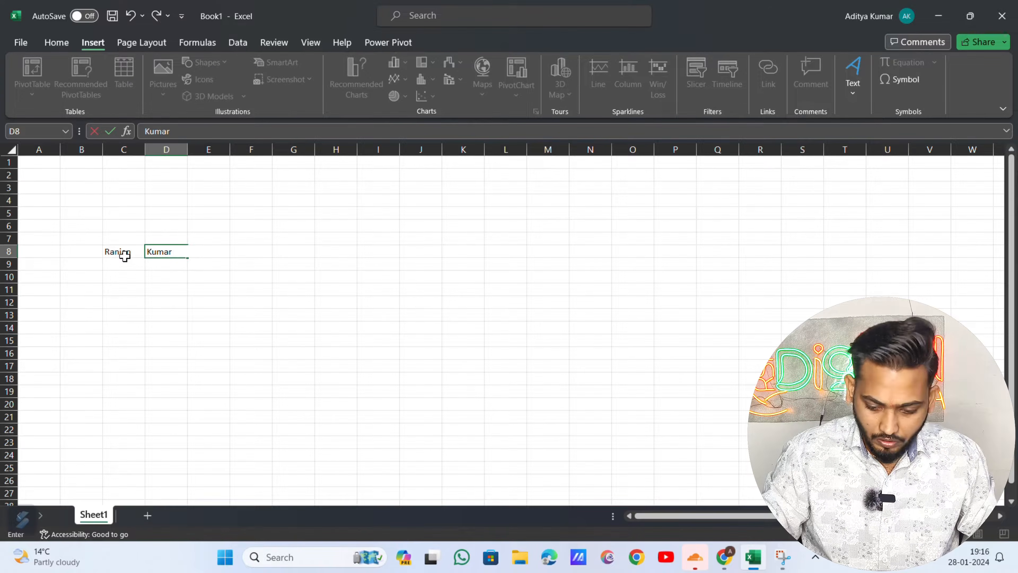
{"action": "key", "text": "Return"}
- Enter the last name in E8 and review the three name cells
{"action": "key", "text": "Up"}
{"action": "key", "text": "Right"}
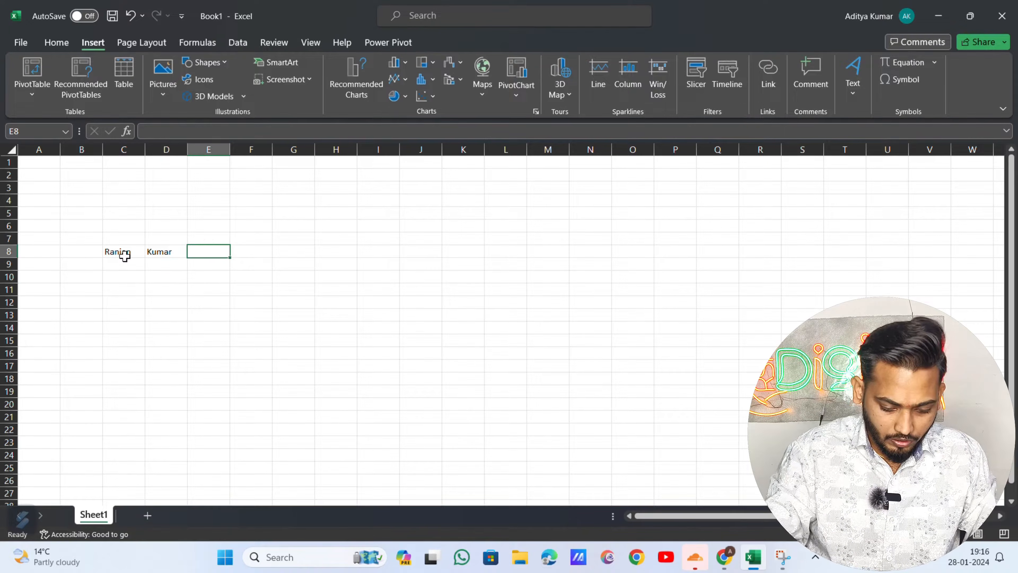
{"action": "type", "text": "Singh"}
{"action": "key", "text": "Return"}
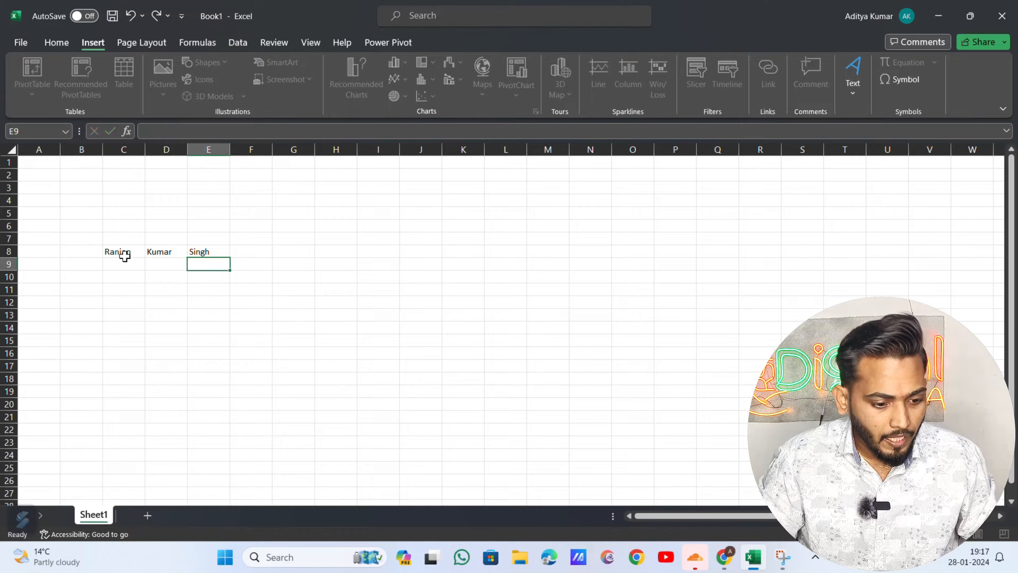
{"action": "key", "text": "Up"}
{"action": "key", "text": "Left"}
{"action": "key", "text": "Left"}
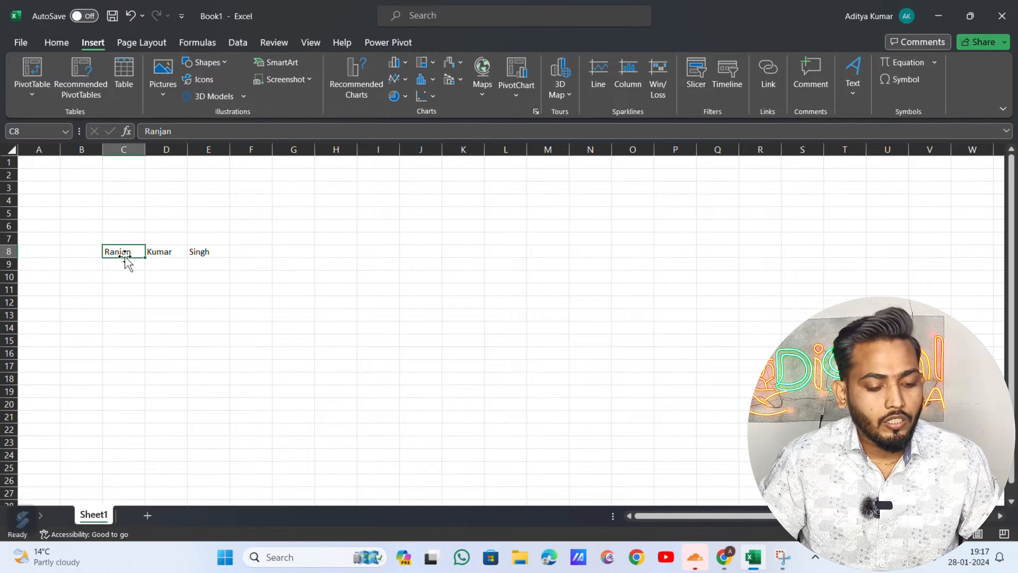
{"action": "key", "text": "Right"}
{"action": "key", "text": "Right"}
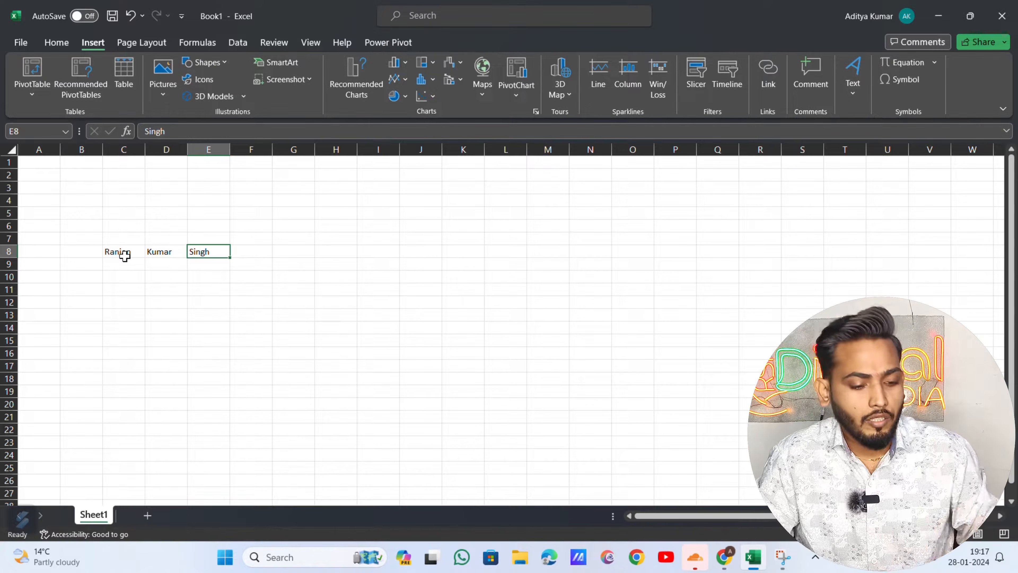
{"action": "key", "text": "Right"}
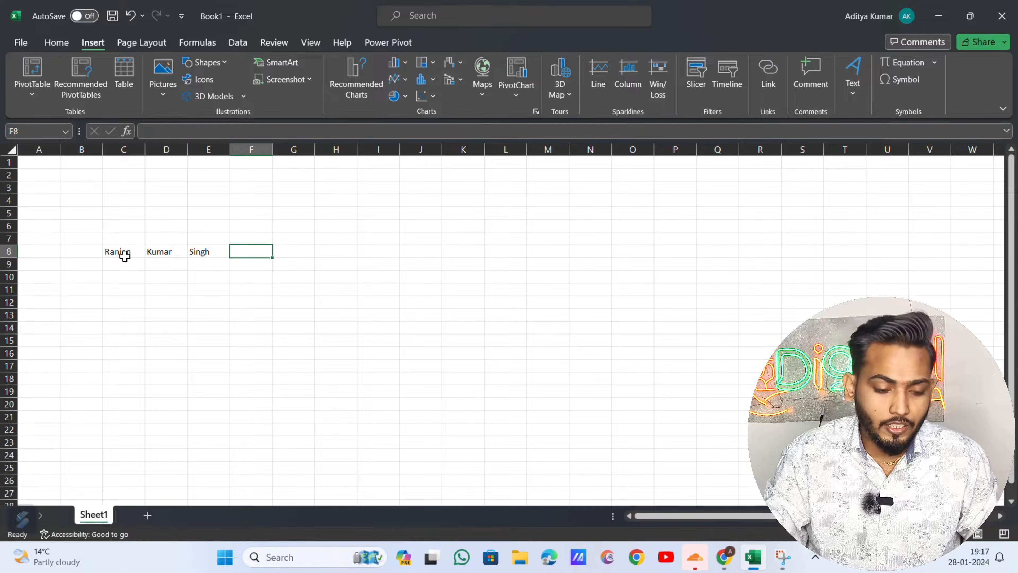
- Put =CONCATENATE(C8," ",D8," ",E8) in F8 and autofit column F
{"action": "type", "text": "=co"}
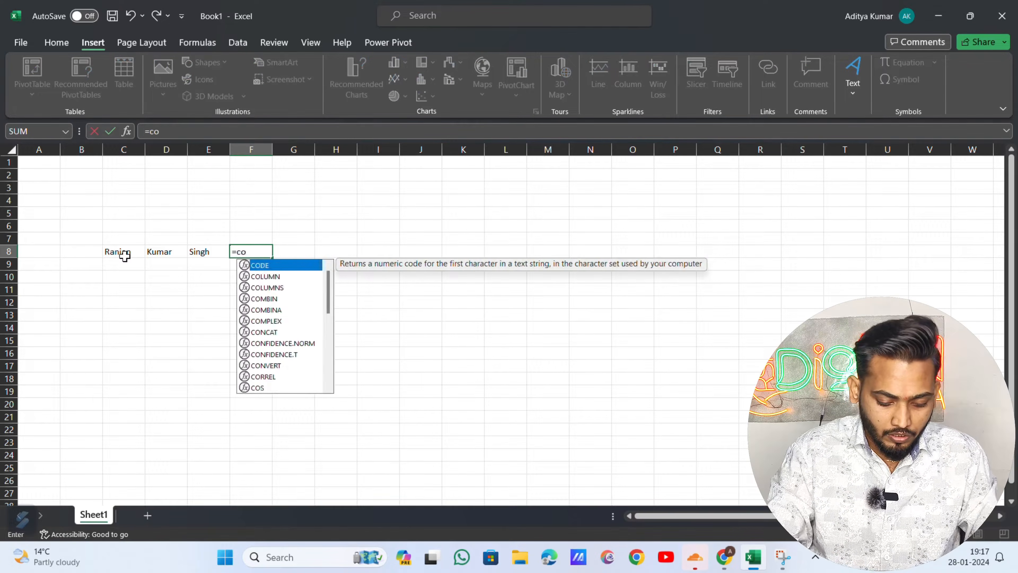
{"action": "type", "text": "ncatenate"}
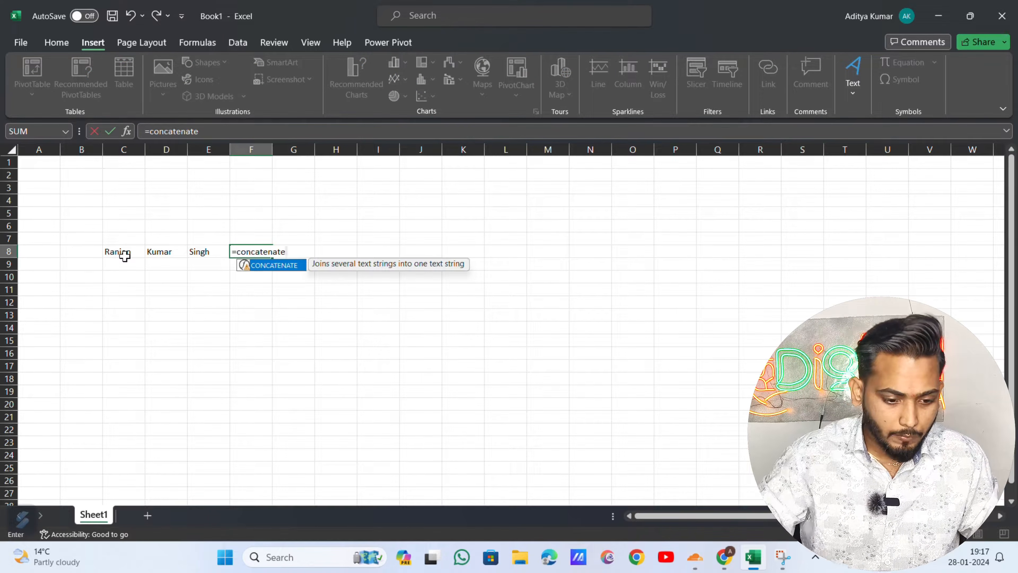
{"action": "type", "text": "("}
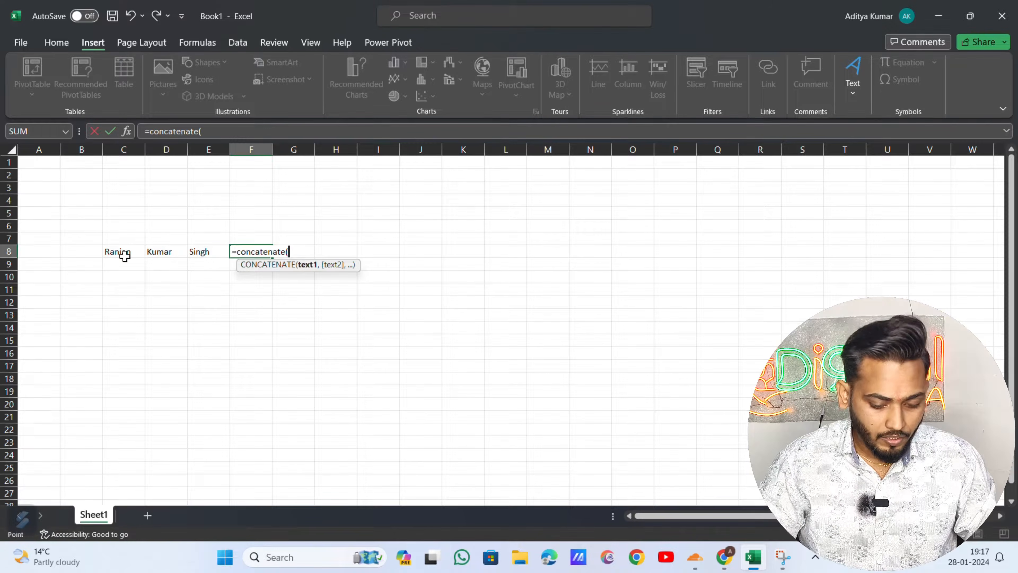
{"action": "left_click", "coordinate": [123, 254]}
{"action": "type", "text": ",\""}
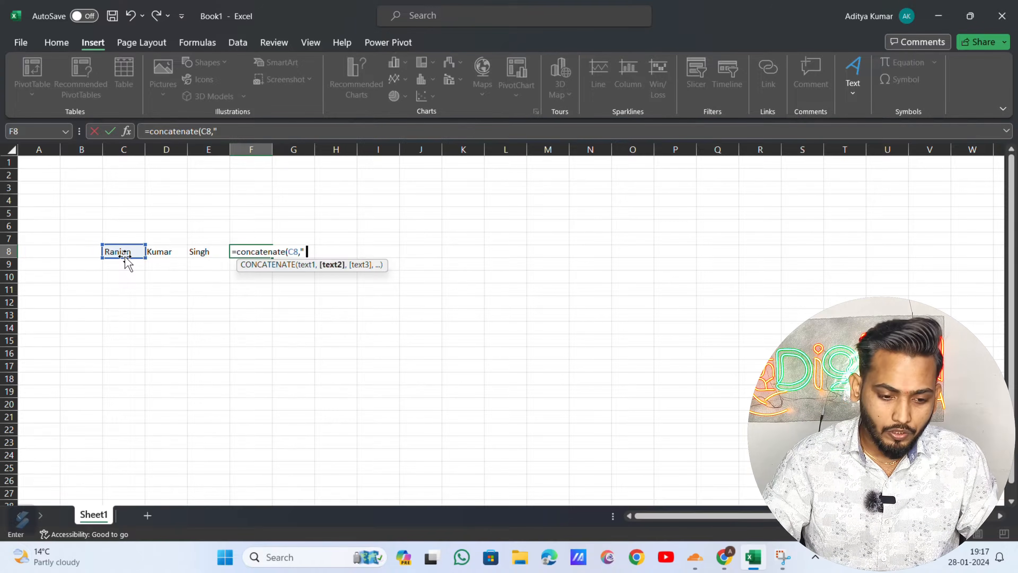
{"action": "type", "text": " \","}
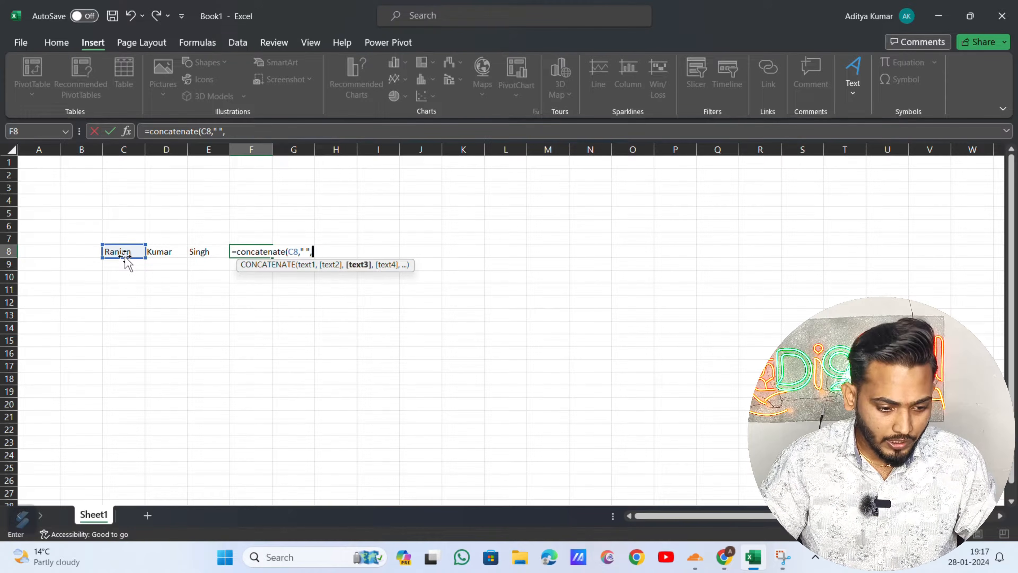
{"action": "type", "text": "D8,"}
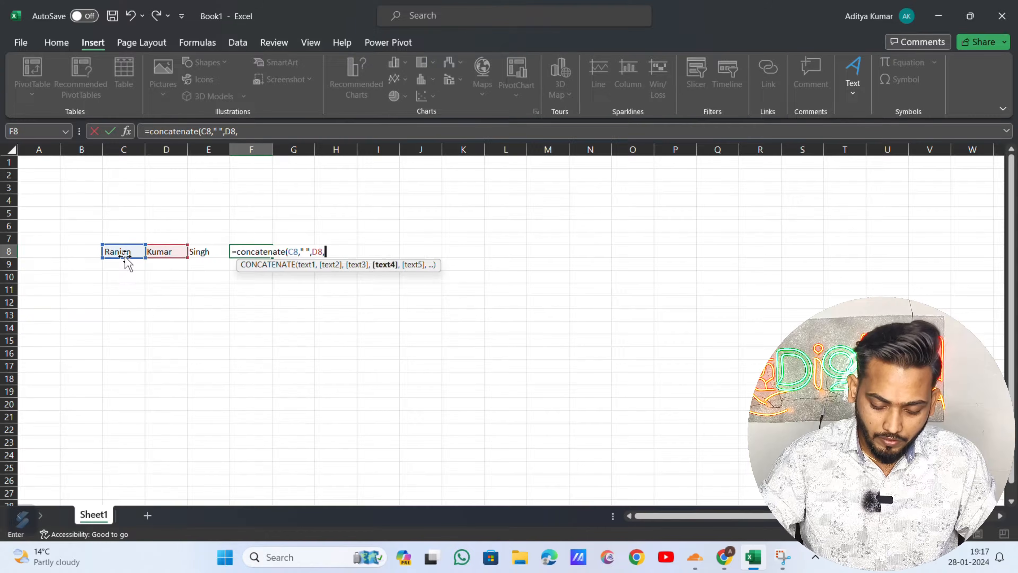
{"action": "type", "text": "\" \","}
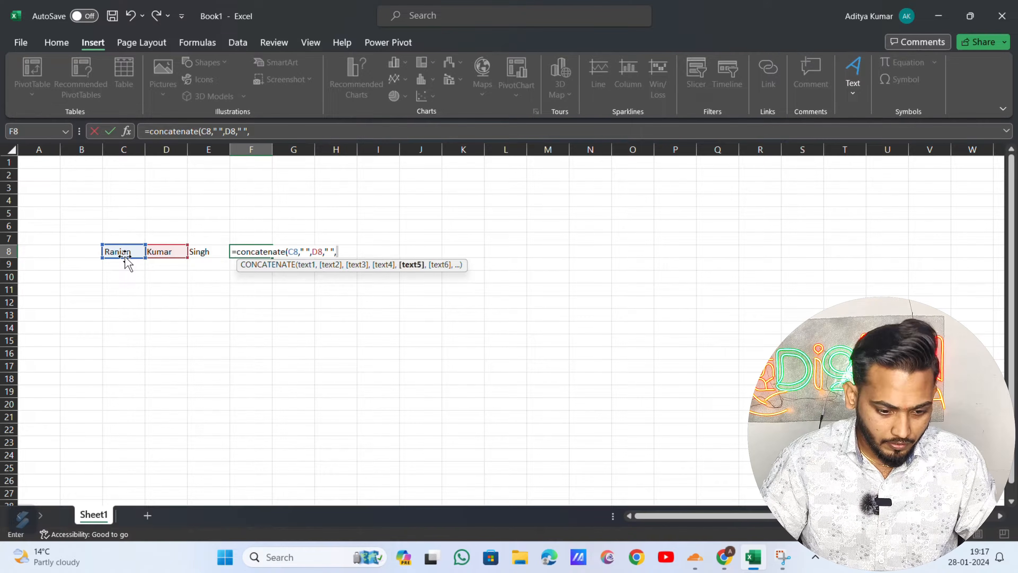
{"action": "key", "text": "Left"}
{"action": "key", "text": "Return"}
{"action": "key", "text": "Up"}
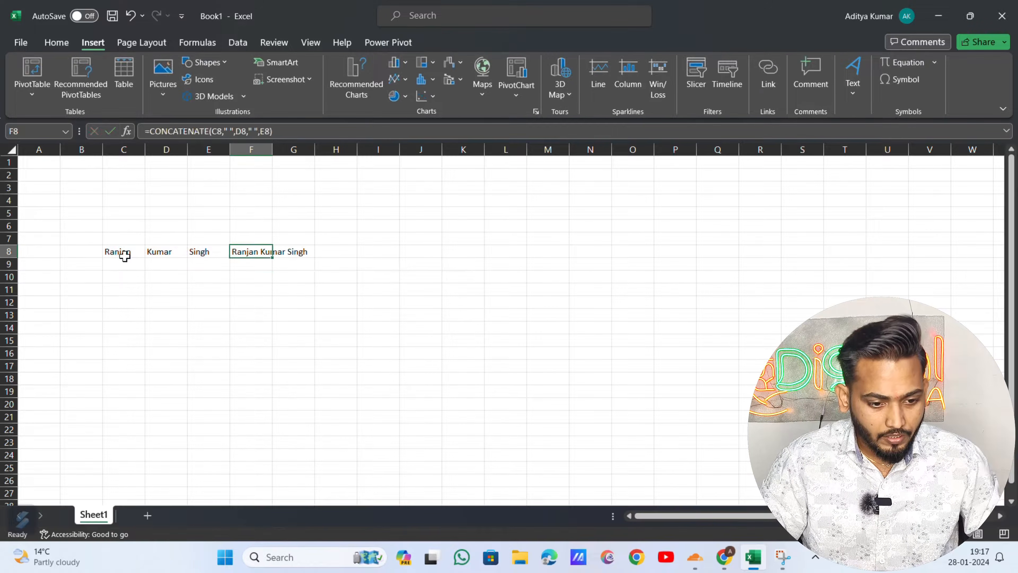
{"action": "double_click", "coordinate": [272, 149]}
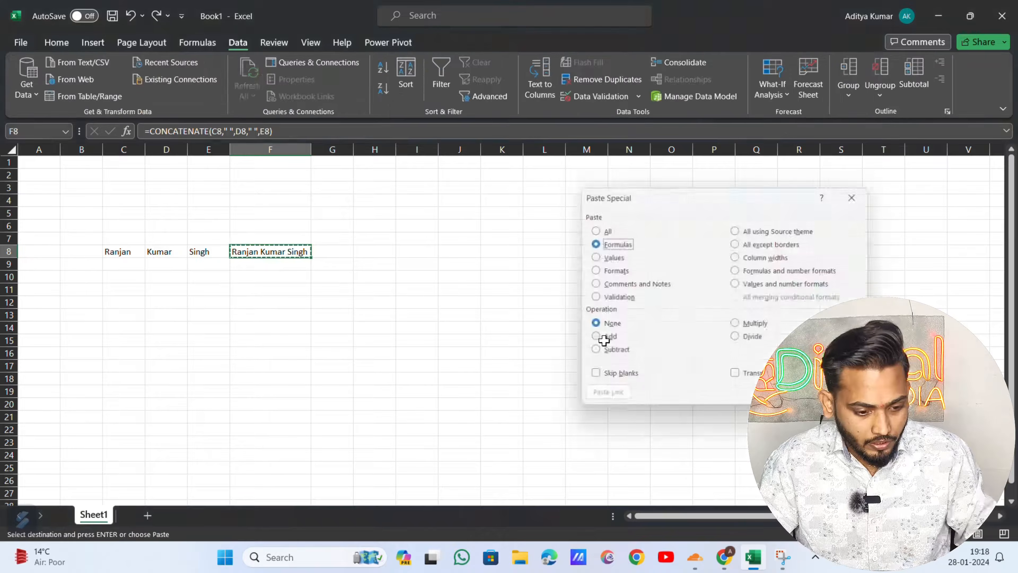
- Replace F8's CONCATENATE formula with its value using Paste Special > Values
{"action": "key", "text": "Escape"}
{"action": "key", "text": "Up"}
{"action": "key", "text": "Down"}
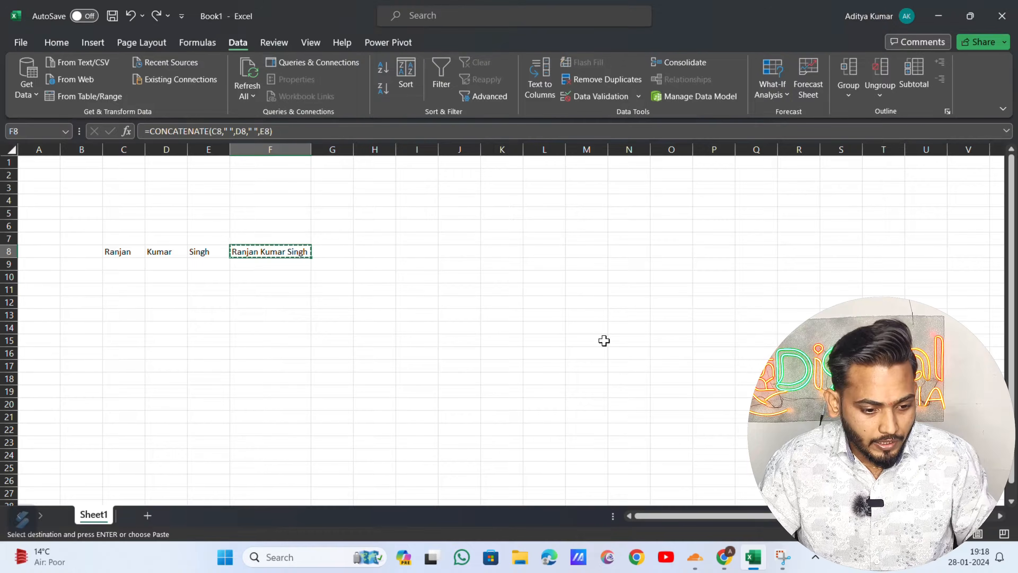
{"action": "key", "text": "Escape"}
{"action": "key", "text": "Up"}
{"action": "key", "text": "Down"}
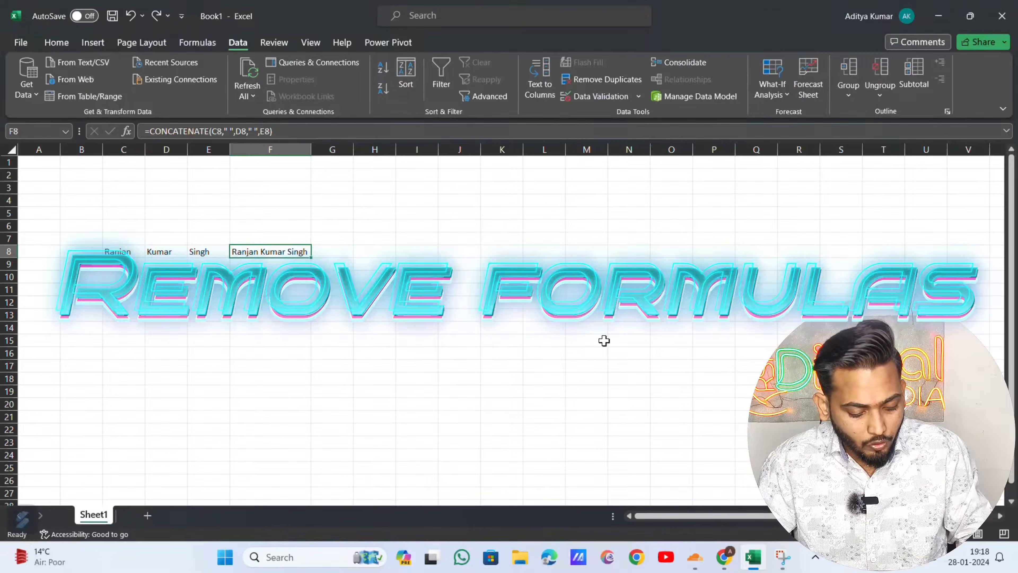
{"action": "key", "text": "ctrl+c"}
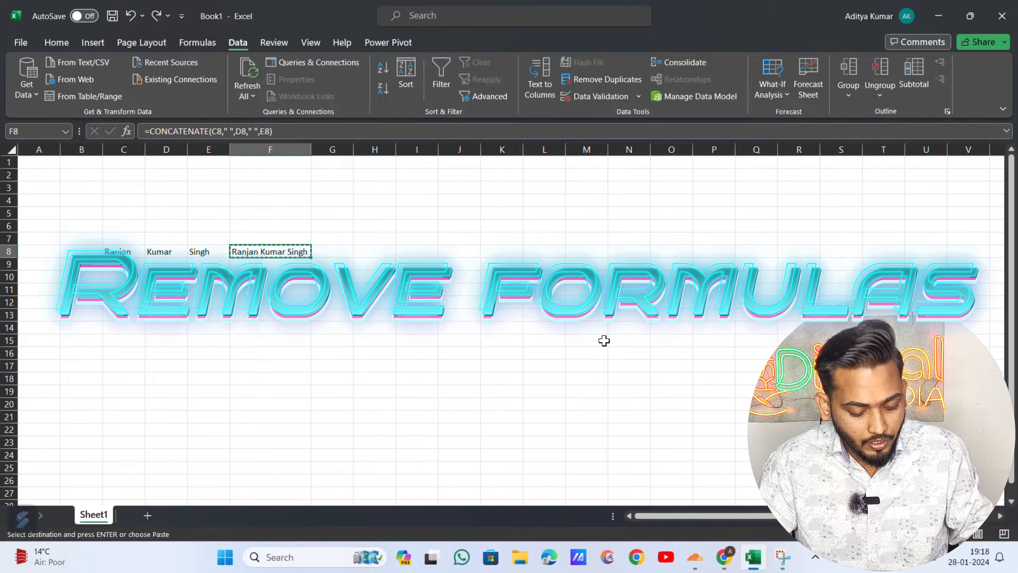
{"action": "key", "text": "ctrl+alt+v"}
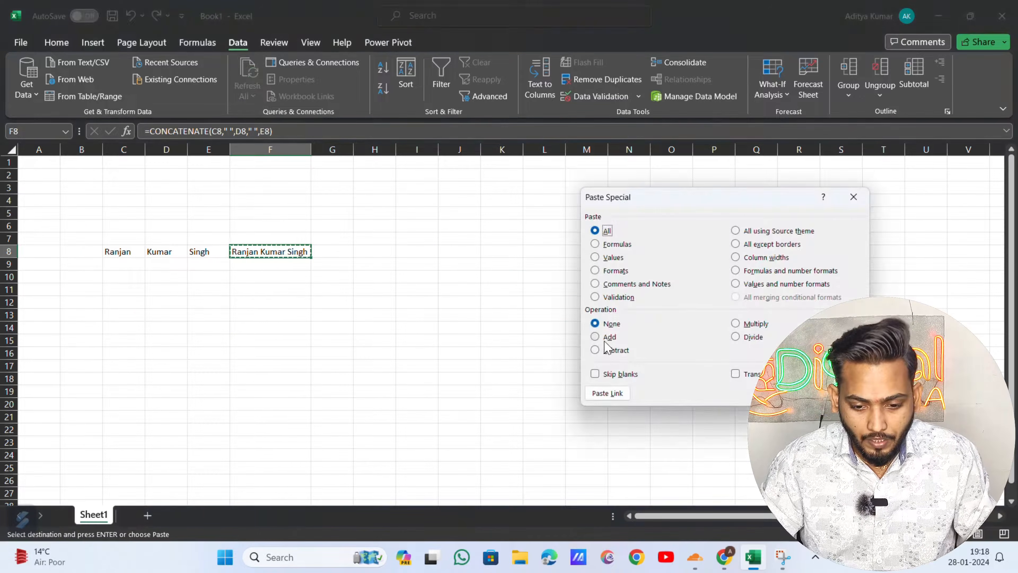
{"action": "key", "text": "v"}
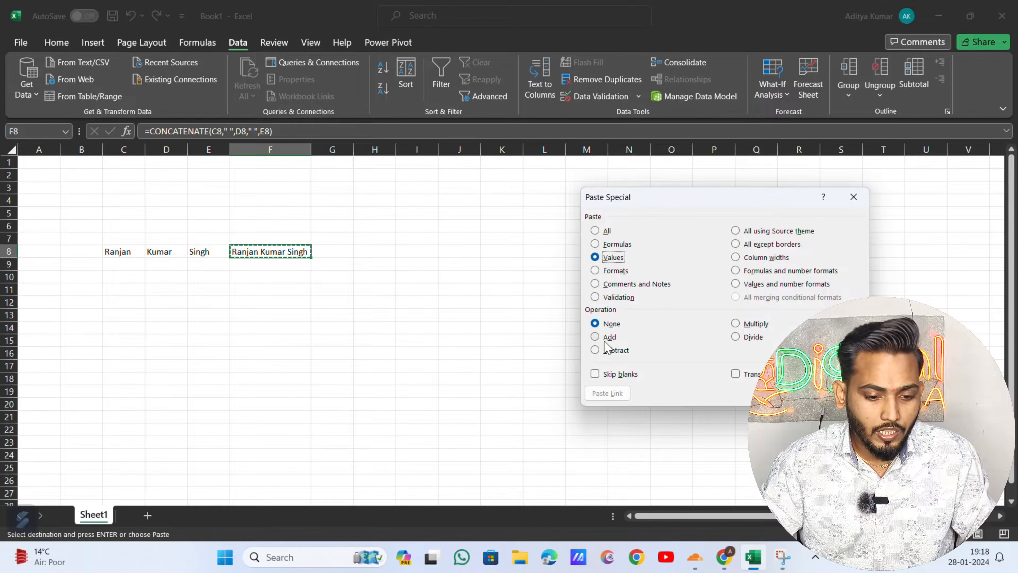
{"action": "key", "text": "Return"}
{"action": "key", "text": "Escape"}
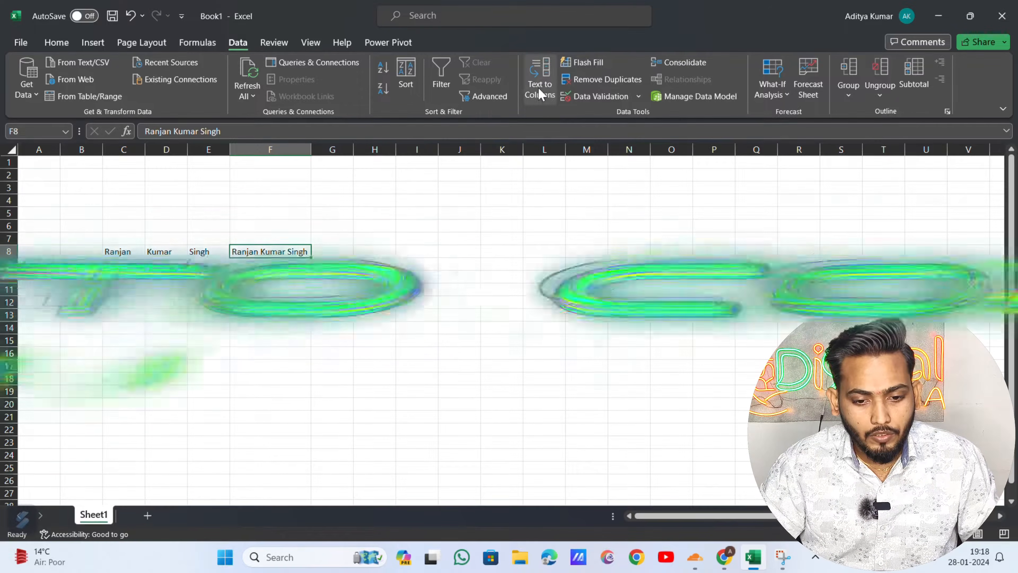
- Split F8 into F8:H8 with Text to Columns, delimited by a space
{"action": "left_click", "coordinate": [538, 88]}
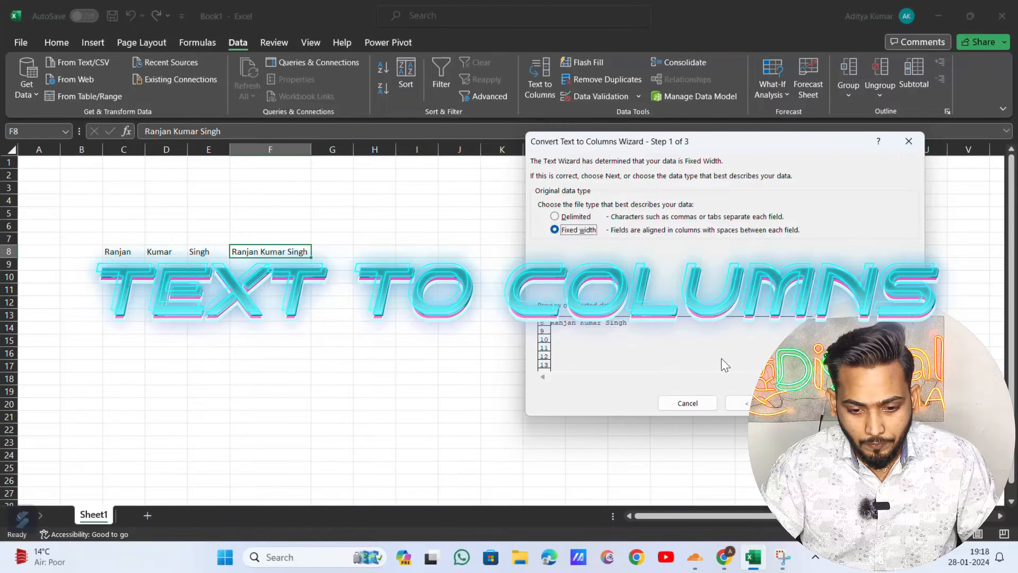
{"action": "left_click", "coordinate": [587, 216]}
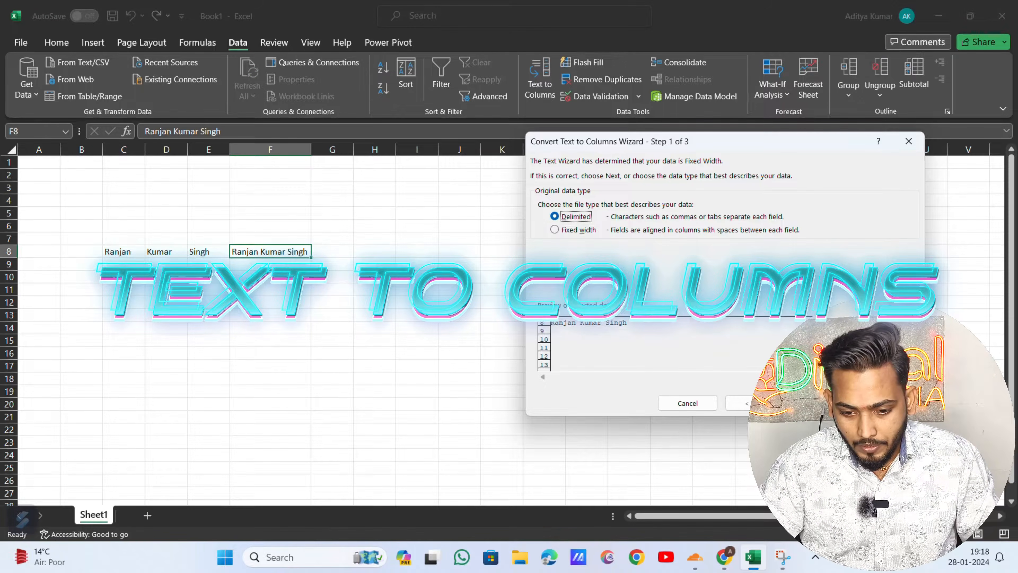
{"action": "left_click", "coordinate": [816, 403]}
{"action": "left_click", "coordinate": [585, 246]}
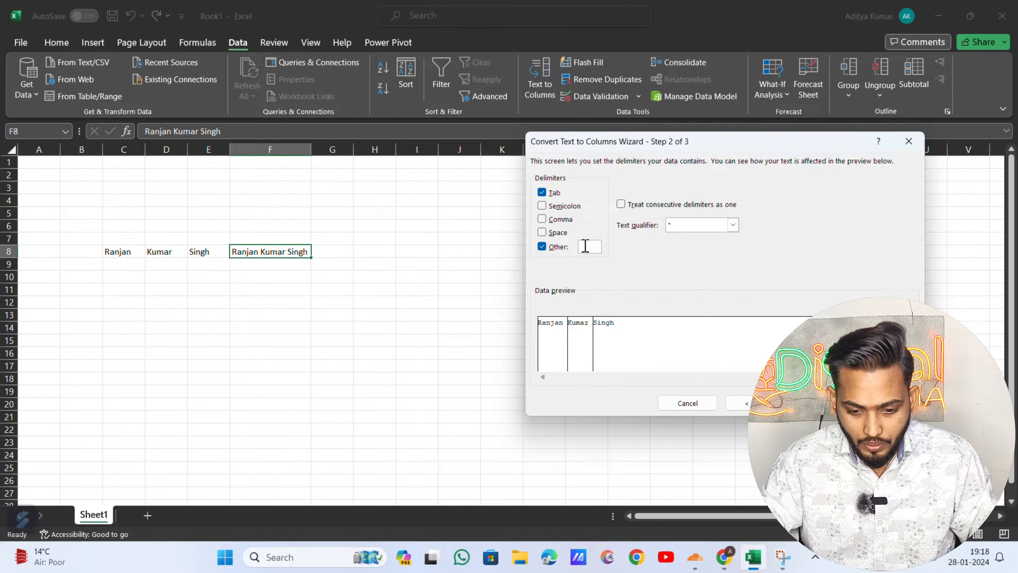
{"action": "key", "text": "BackSpace"}
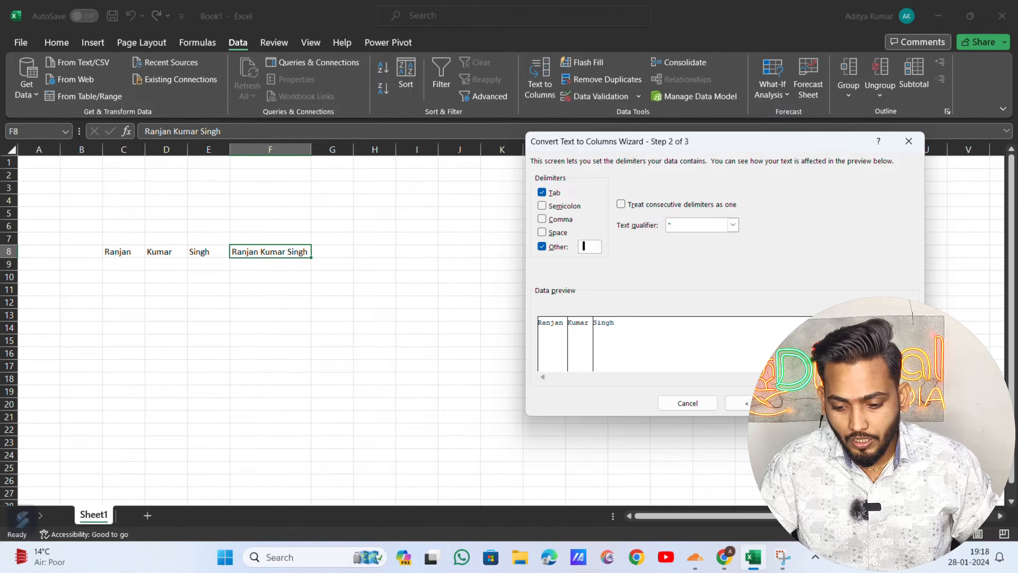
{"action": "key", "text": "Return"}
{"action": "key", "text": "Return"}
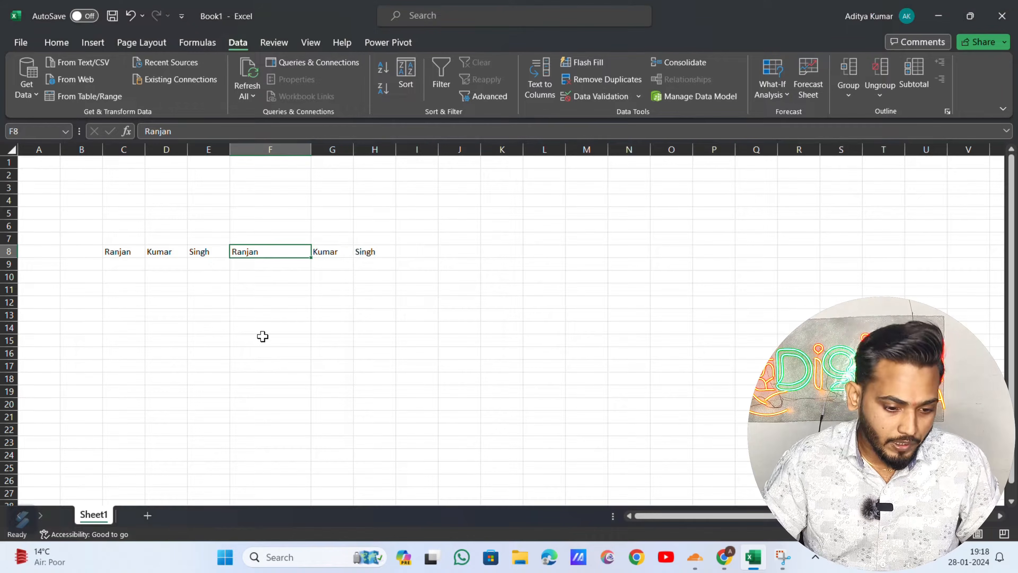
{"action": "key", "text": "Right"}
{"action": "key", "text": "Right"}
- Move along row 8 to review the separated name cells
{"action": "key", "text": "Right"}
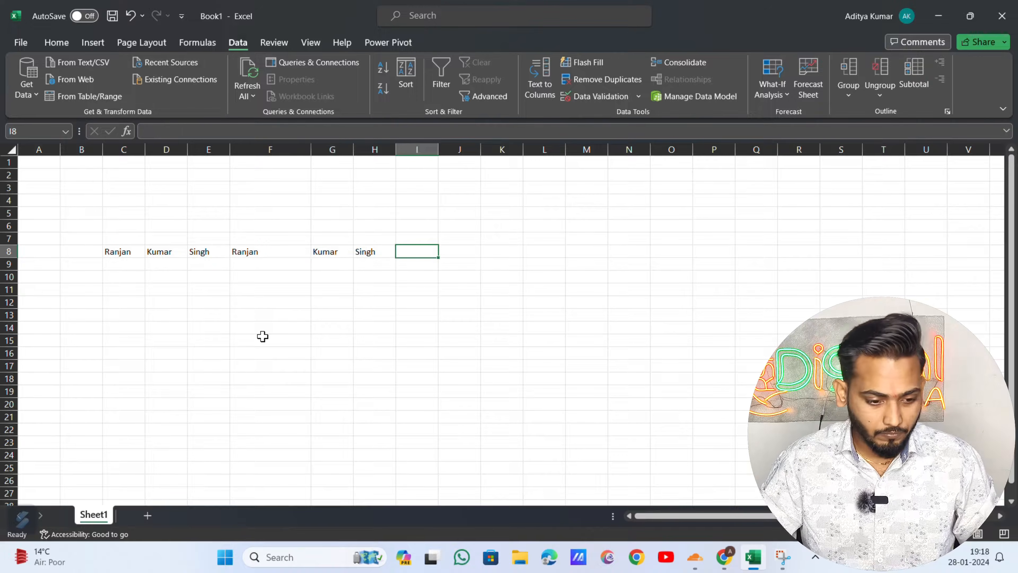
{"action": "key", "text": "Left"}
{"action": "key", "text": "Left"}
{"action": "key", "text": "Left"}
{"action": "key", "text": "Left"}
{"action": "key", "text": "Left"}
{"action": "key", "text": "Left"}
{"action": "key", "text": "Right"}
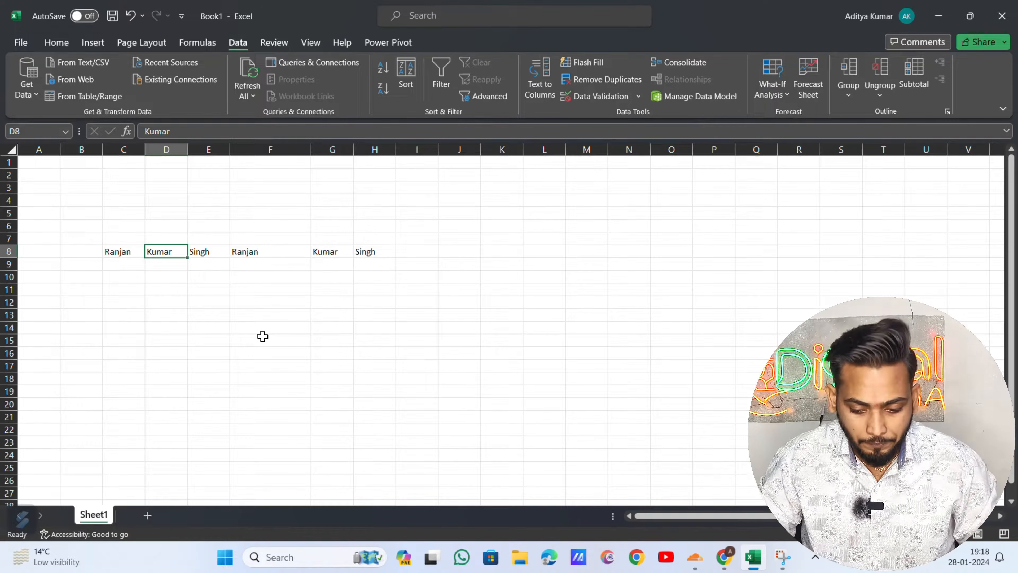
{"action": "key", "text": "Left"}
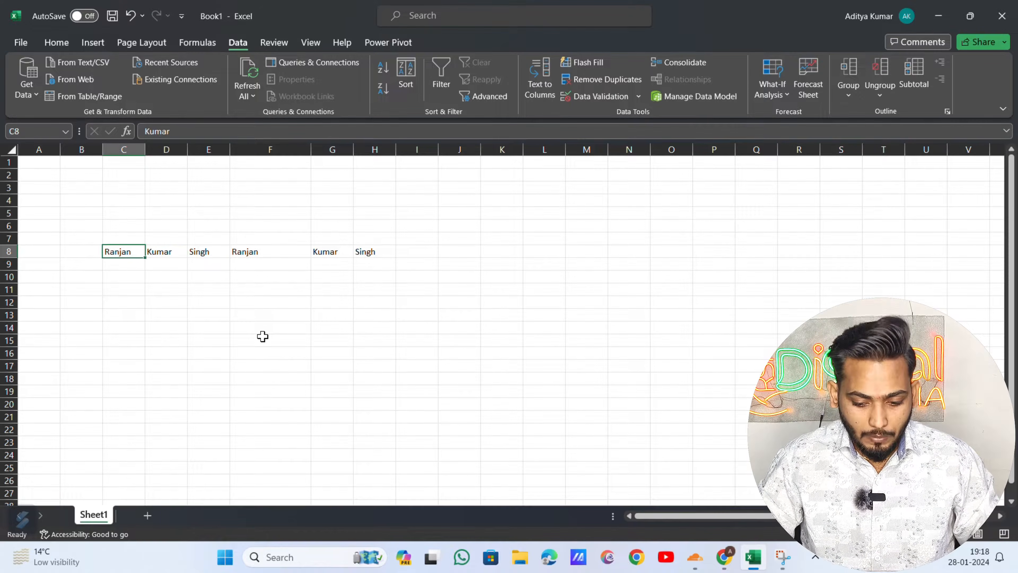
{"action": "key", "text": "ctrl+Left"}
{"action": "key", "text": "ctrl+Right"}
{"action": "key", "text": "Right"}
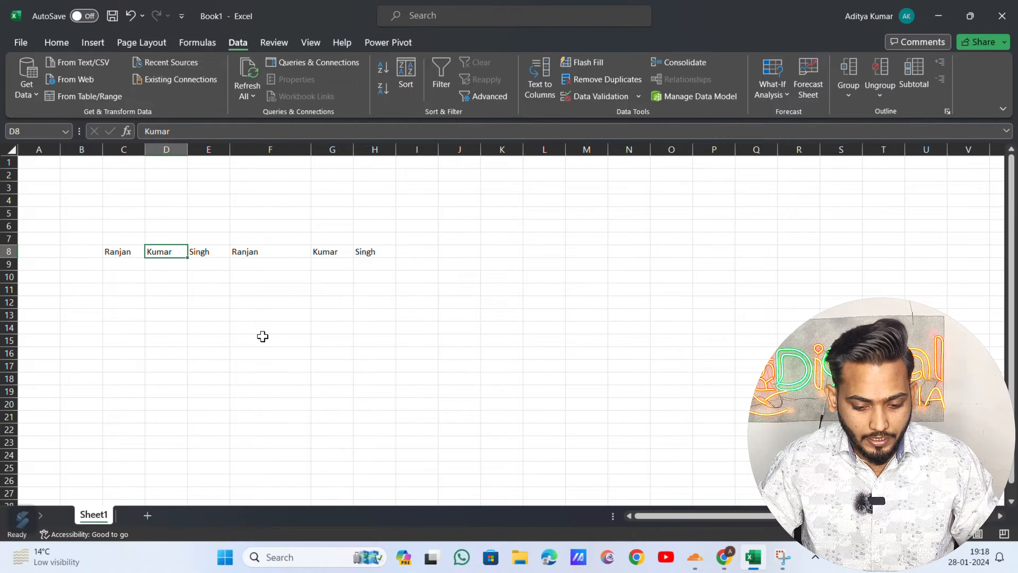
{"action": "key", "text": "Left"}
{"action": "key", "text": "Left"}
- Move the names from D8:H8 and D9:G9 one row down into column C
{"action": "key", "text": "Right"}
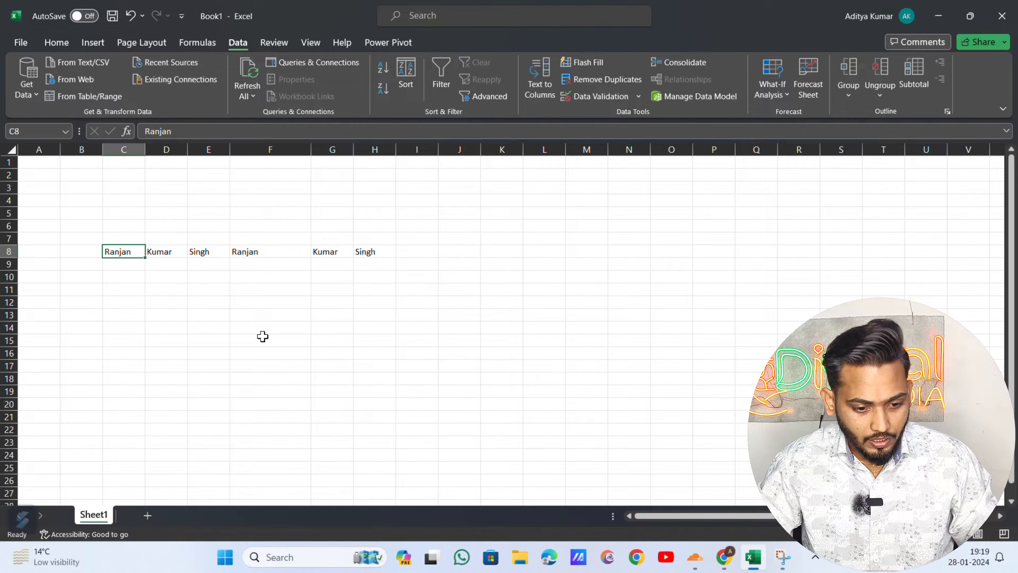
{"action": "key", "text": "Right"}
{"action": "key", "text": "ctrl+shift+Right"}
{"action": "key", "text": "ctrl+c"}
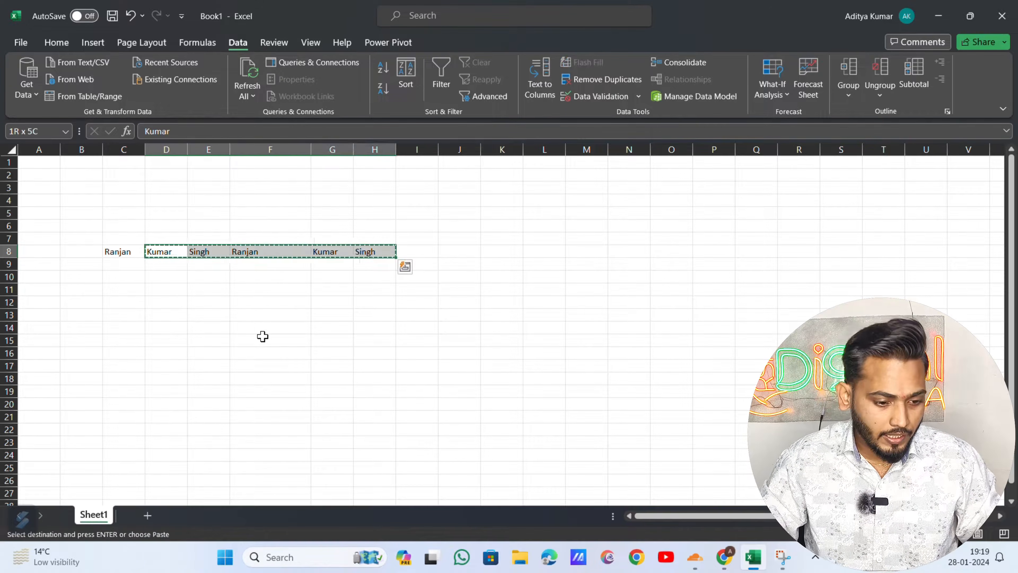
{"action": "key", "text": "Left"}
{"action": "key", "text": "Down"}
{"action": "key", "text": "ctrl+v"}
{"action": "key", "text": "Right"}
{"action": "key", "text": "ctrl+shift+Right"}
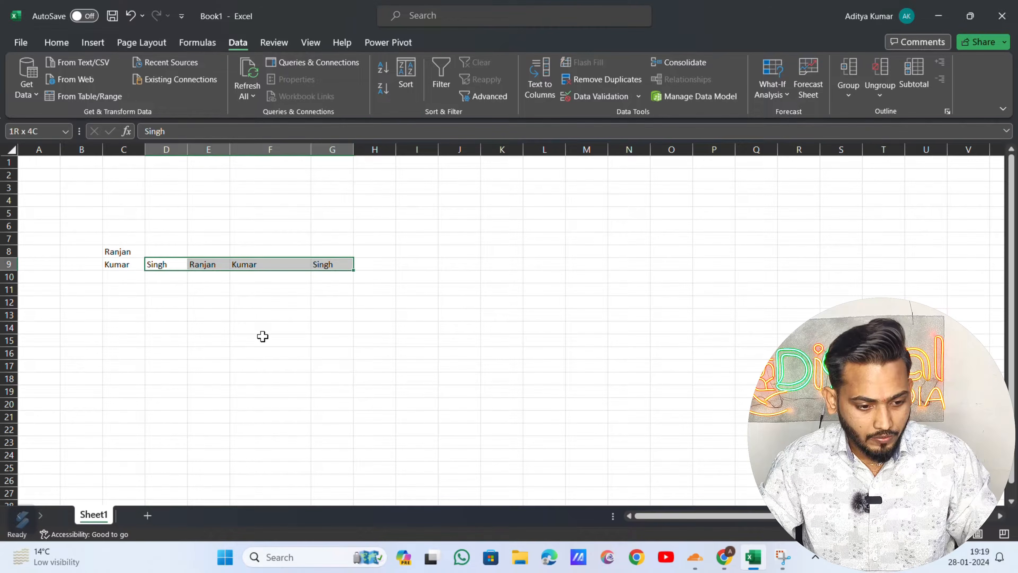
{"action": "key", "text": "ctrl+x"}
{"action": "key", "text": "Left"}
{"action": "key", "text": "Down"}
{"action": "key", "text": "ctrl+v"}
- Move the remaining names down into C11:C13, then select the list C8:C13
{"action": "key", "text": "Right"}
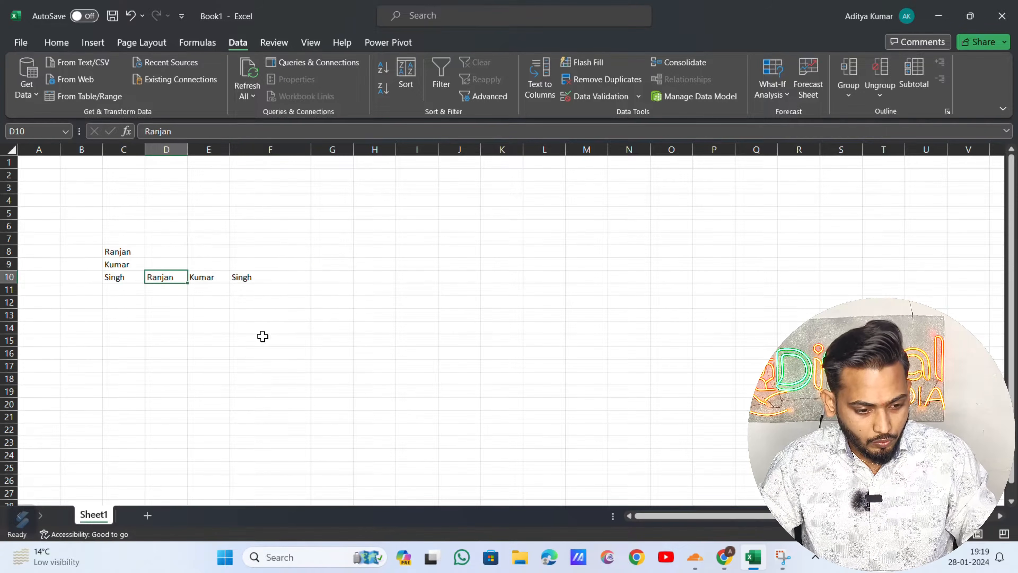
{"action": "key", "text": "ctrl+shift+Right"}
{"action": "key", "text": "ctrl+x"}
{"action": "key", "text": "Left"}
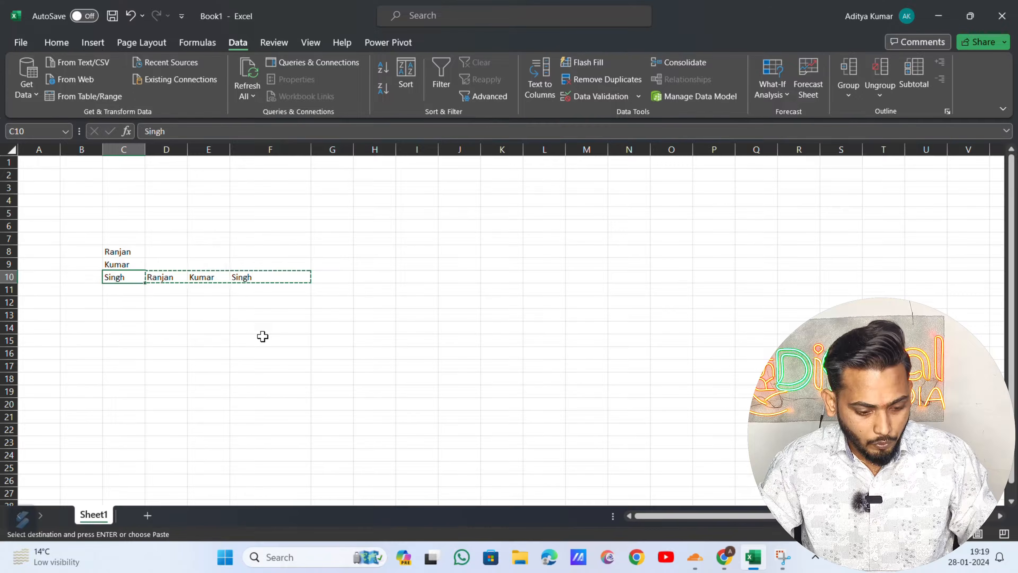
{"action": "key", "text": "Right"}
{"action": "key", "text": "ctrl+shift+Right"}
{"action": "key", "text": "ctrl+x"}
{"action": "key", "text": "Left"}
{"action": "key", "text": "Down"}
{"action": "key", "text": "ctrl+v"}
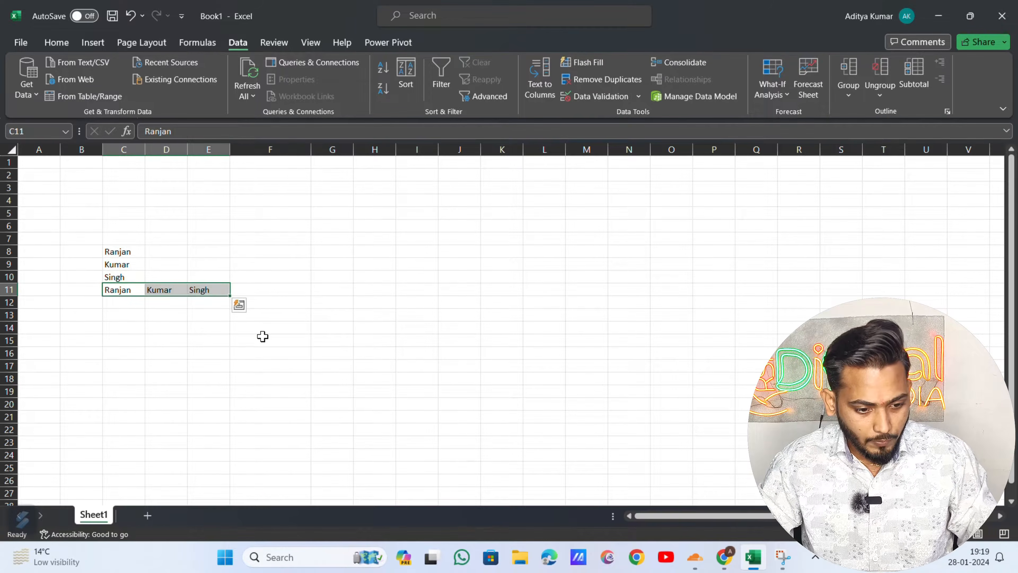
{"action": "key", "text": "Right"}
{"action": "key", "text": "ctrl+shift+Right"}
{"action": "key", "text": "ctrl+x"}
{"action": "key", "text": "Left"}
{"action": "key", "text": "Down"}
{"action": "key", "text": "ctrl+v"}
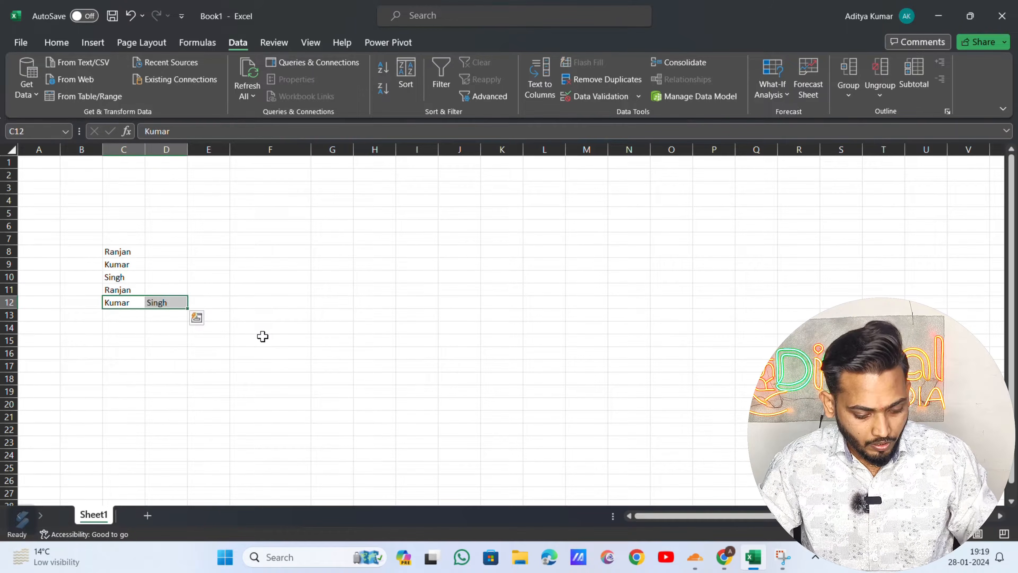
{"action": "key", "text": "Right"}
{"action": "key", "text": "ctrl+x"}
{"action": "key", "text": "Left"}
{"action": "key", "text": "Down"}
{"action": "key", "text": "ctrl+v"}
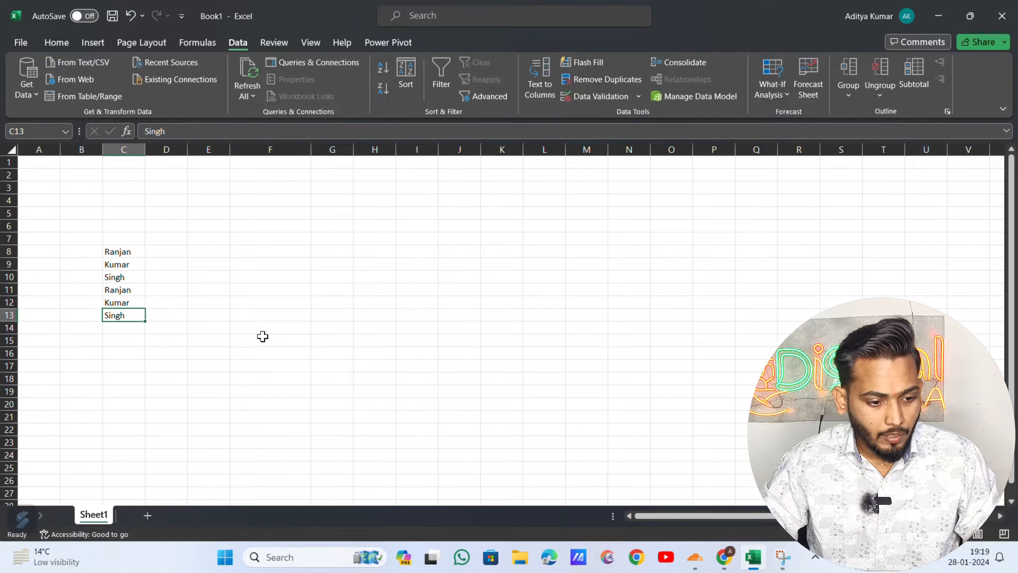
{"action": "key", "text": "ctrl+Up"}
{"action": "key", "text": "ctrl+Up"}
{"action": "key", "text": "Down"}
{"action": "key", "text": "Down"}
{"action": "key", "text": "Down"}
{"action": "key", "text": "Down"}
{"action": "key", "text": "Down"}
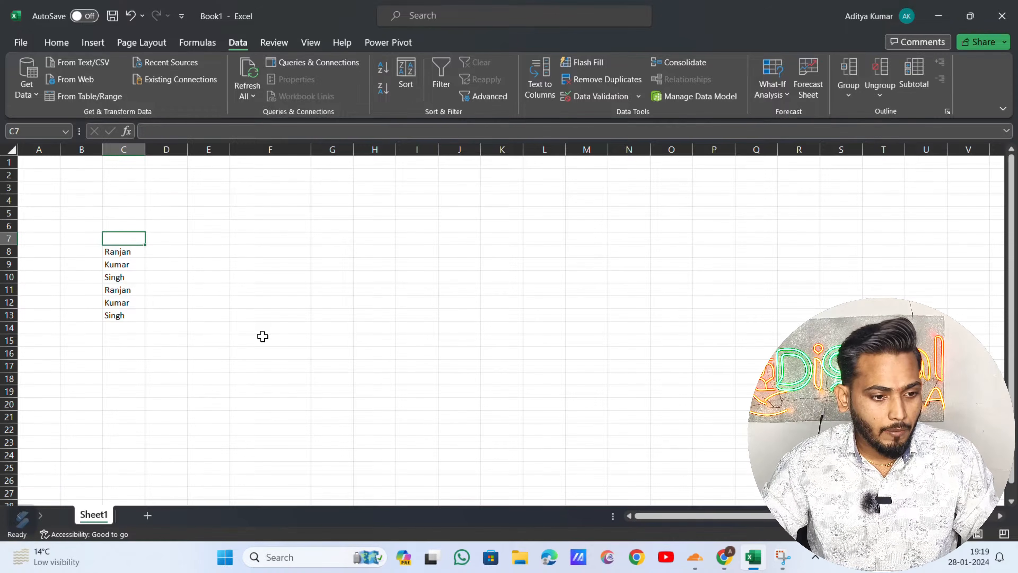
{"action": "key", "text": "ctrl+shift+Down"}
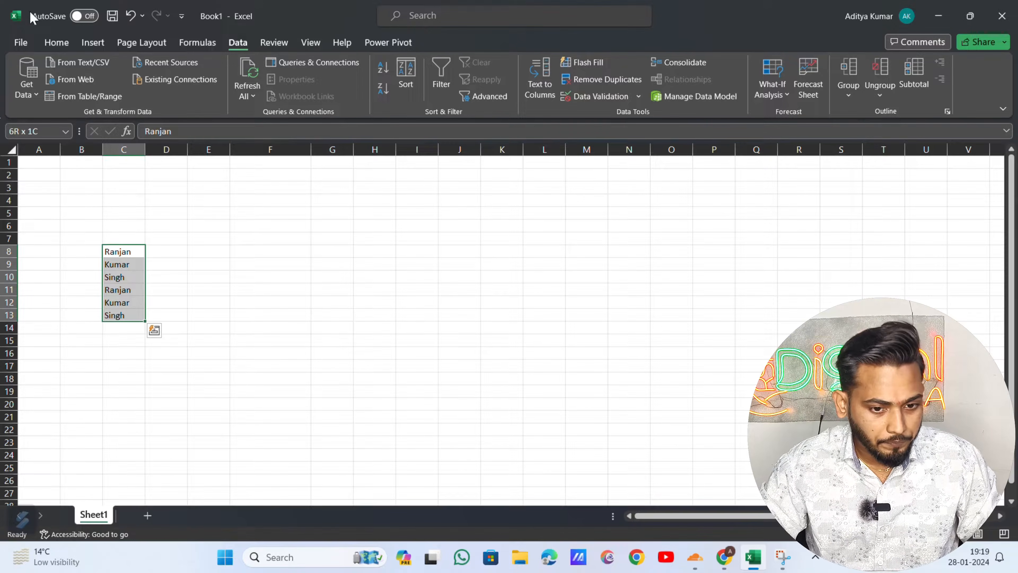
- Apply a Duplicate Values highlight rule with light red fill to C8:C13
{"action": "left_click", "coordinate": [55, 43]}
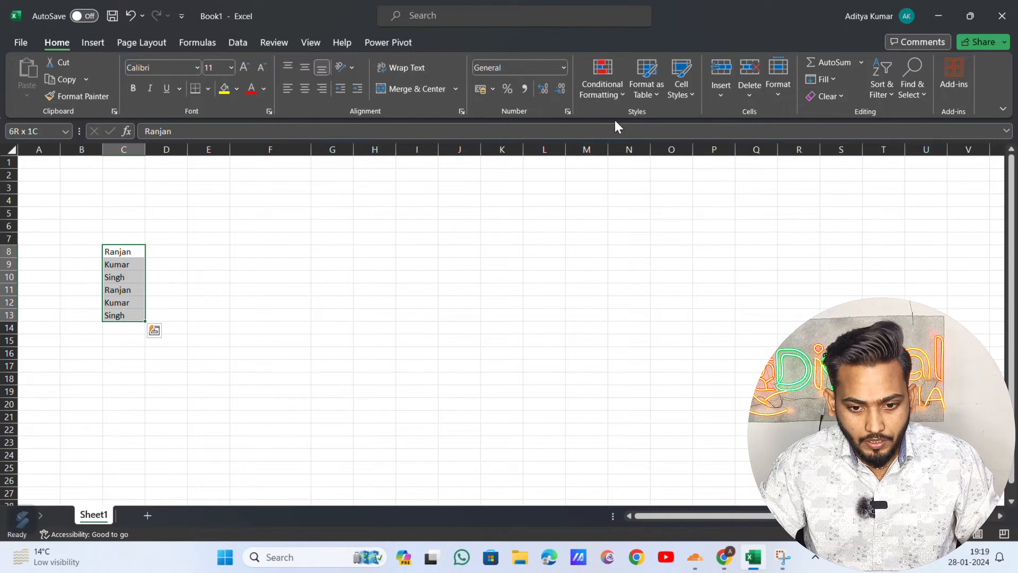
{"action": "left_click", "coordinate": [617, 89]}
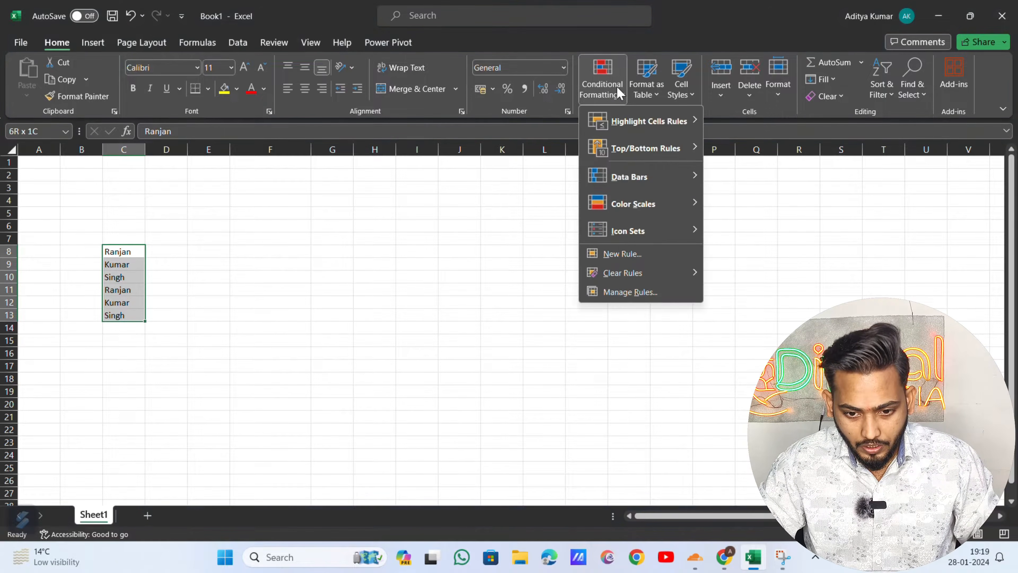
{"action": "mouse_move", "coordinate": [638, 130]}
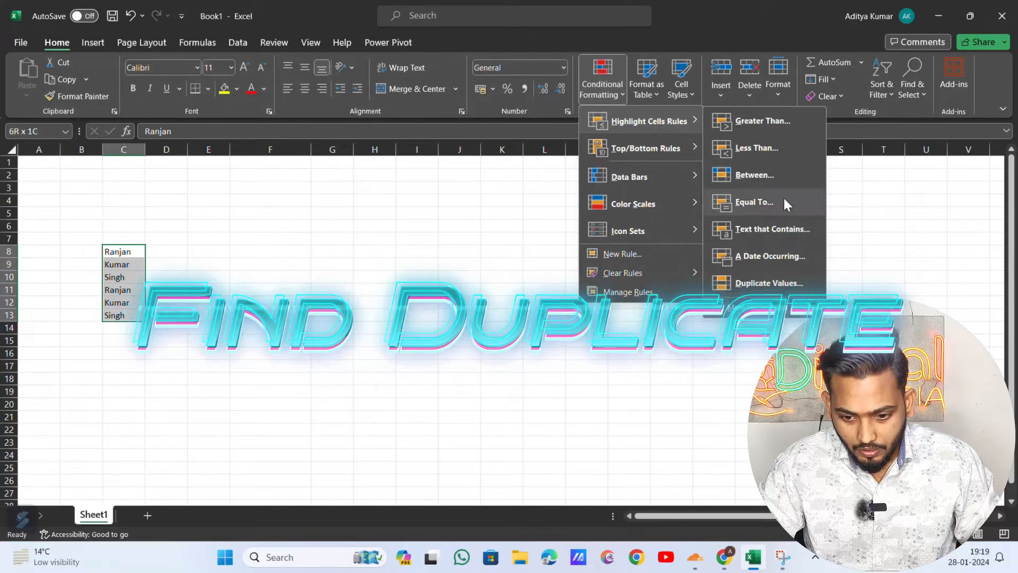
{"action": "left_click", "coordinate": [784, 283]}
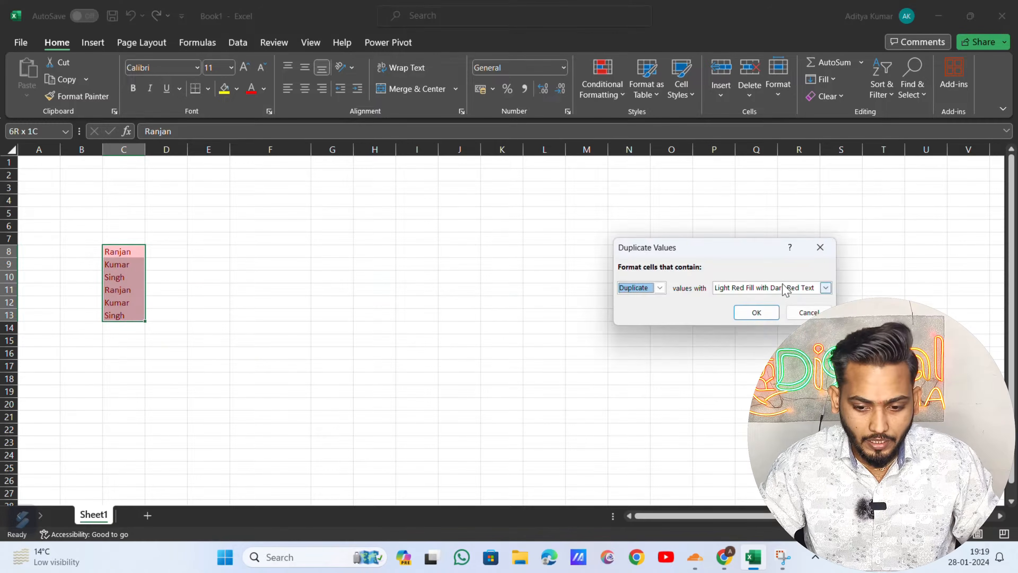
{"action": "left_click", "coordinate": [754, 312]}
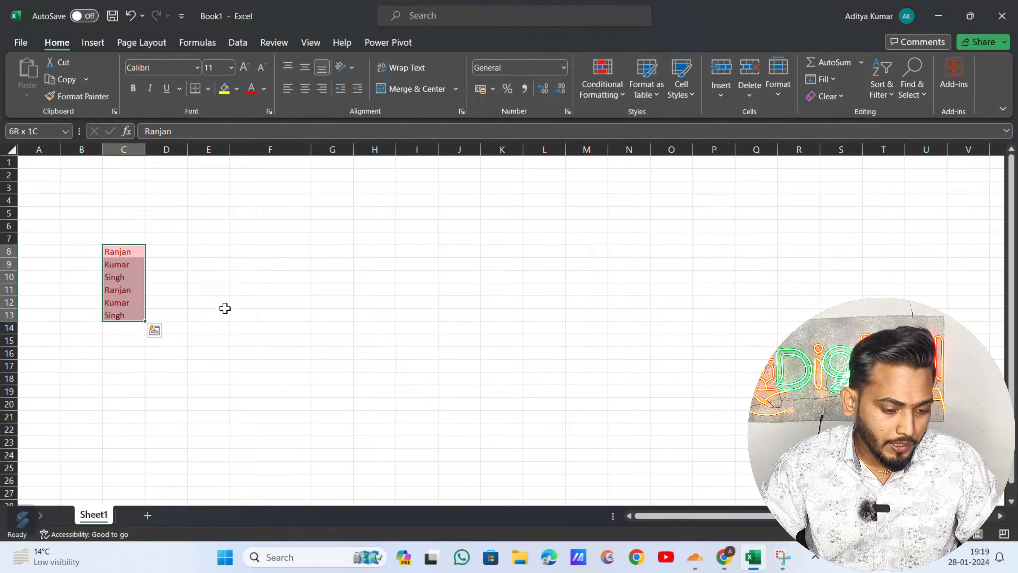
{"action": "left_click", "coordinate": [215, 293]}
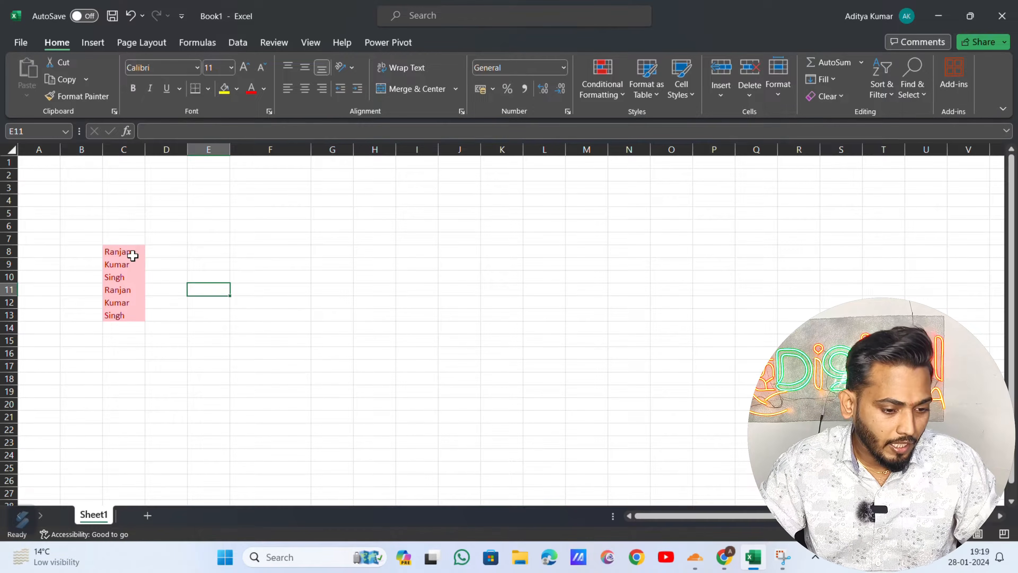
- Test the highlighting by clearing the name in C11, then undo to restore it
{"action": "left_click", "coordinate": [119, 253]}
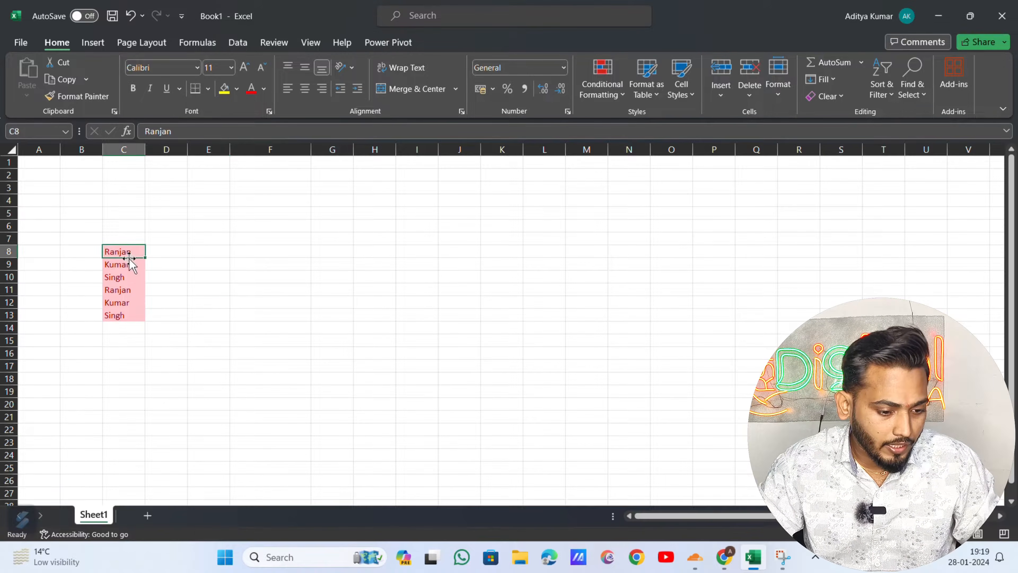
{"action": "left_click", "coordinate": [121, 291]}
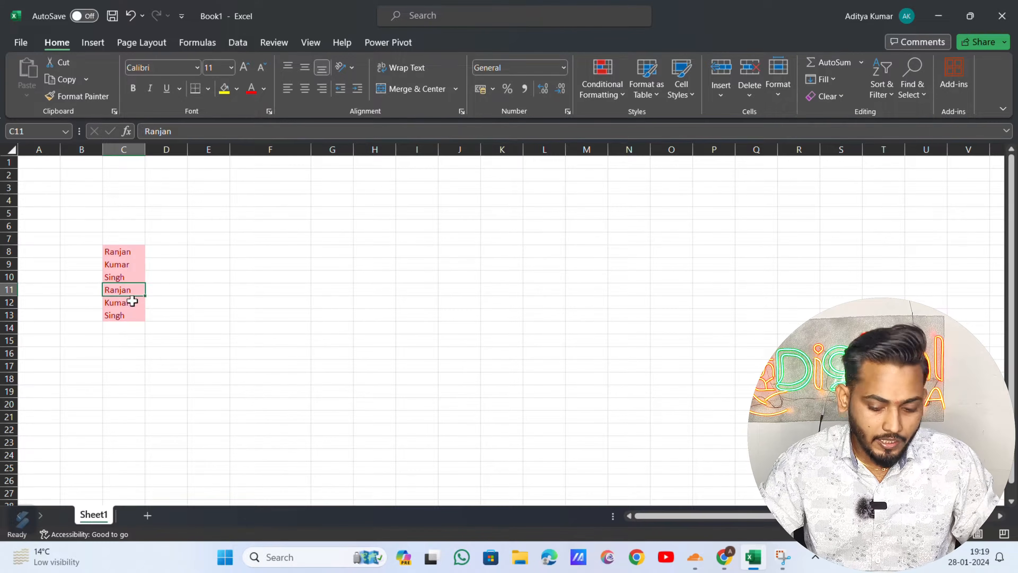
{"action": "key", "text": "Delete"}
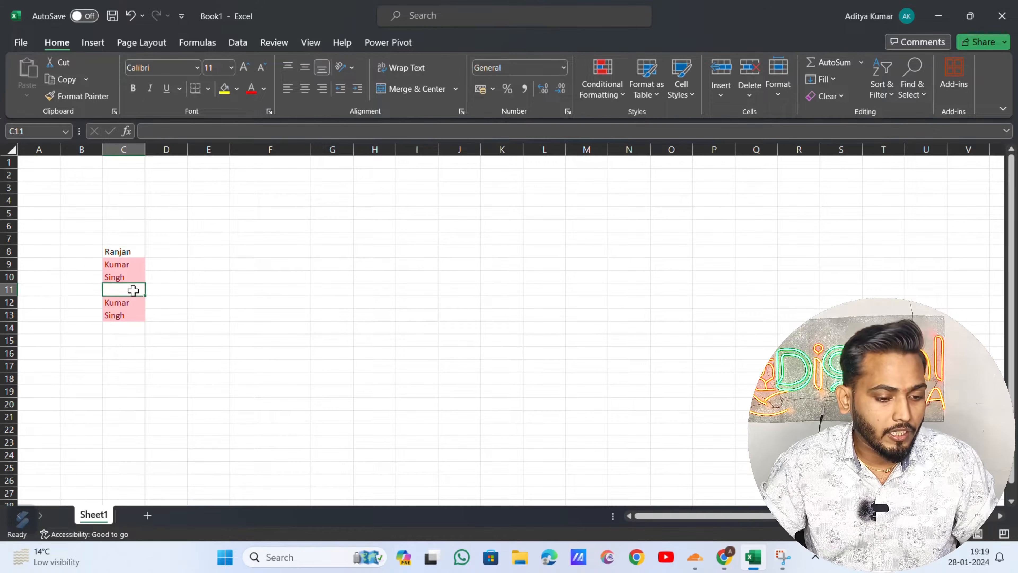
{"action": "key", "text": "Up"}
{"action": "key", "text": "Up"}
{"action": "key", "text": "Up"}
{"action": "key", "text": "Down"}
{"action": "key", "text": "Down"}
{"action": "key", "text": "Down"}
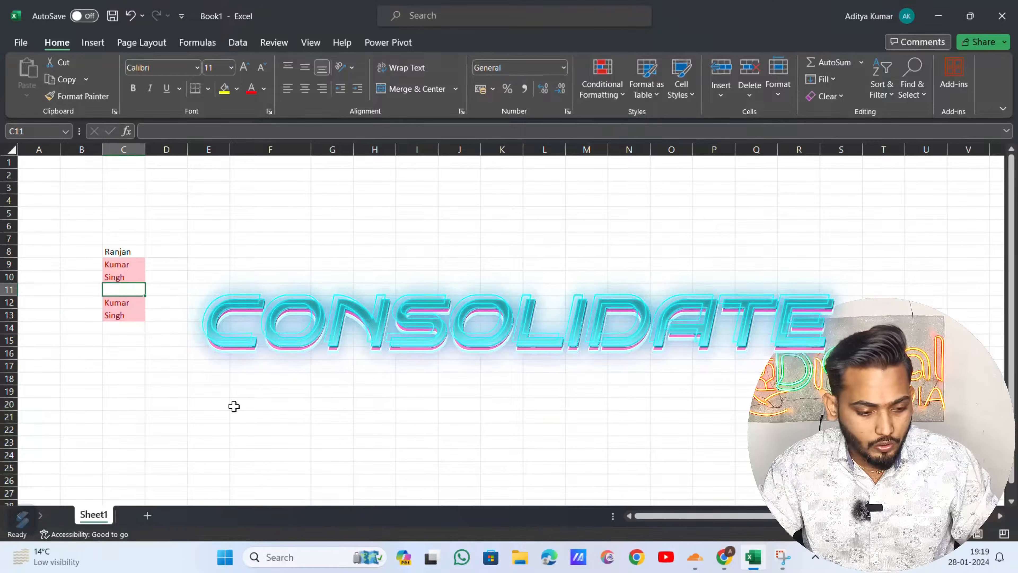
{"action": "left_click_drag", "start_coordinate": [120, 250], "coordinate": [127, 316]}
{"action": "left_click", "coordinate": [175, 287]}
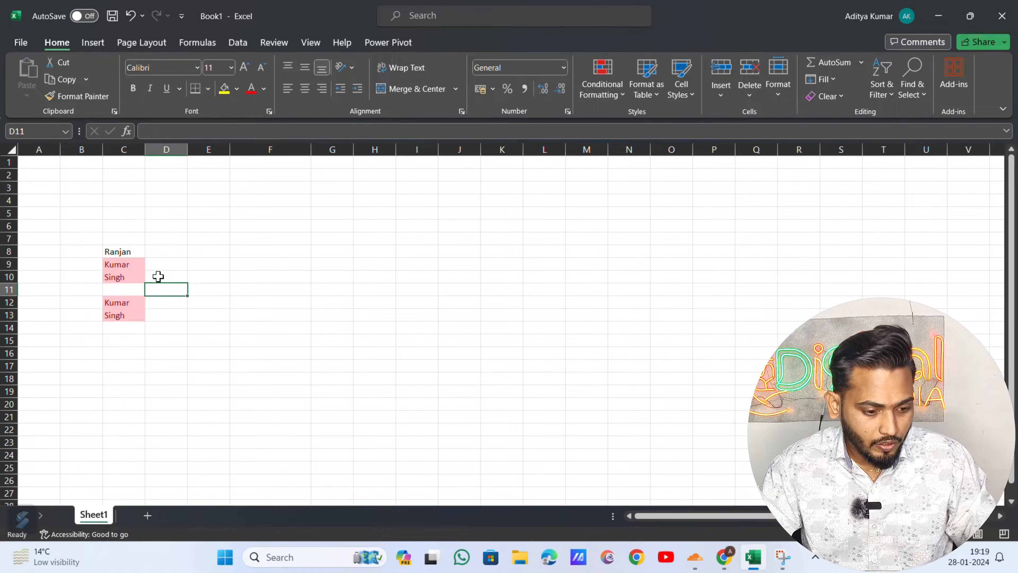
{"action": "key", "text": "ctrl+z"}
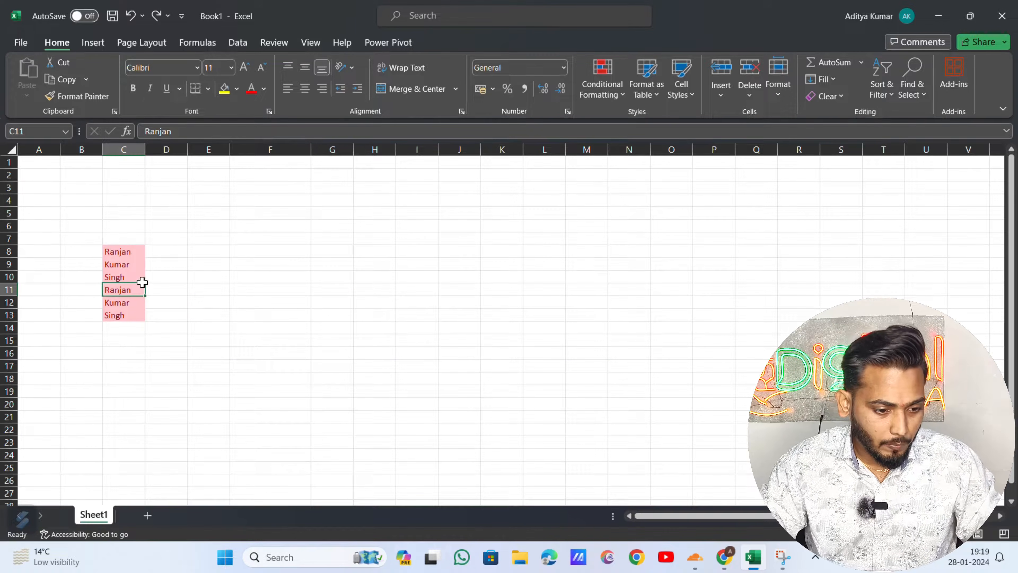
- Enter quantities 10, 20 and 50 in D8:D10
{"action": "left_click", "coordinate": [162, 250]}
{"action": "key", "text": "Left"}
{"action": "key", "text": "Down"}
{"action": "key", "text": "Down"}
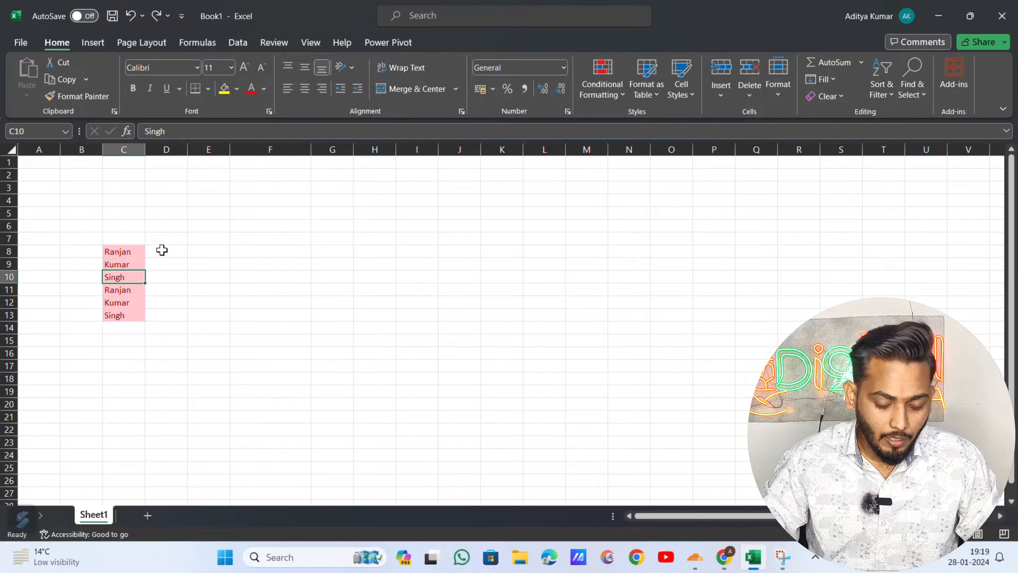
{"action": "key", "text": "Up"}
{"action": "key", "text": "Up"}
{"action": "key", "text": "Right"}
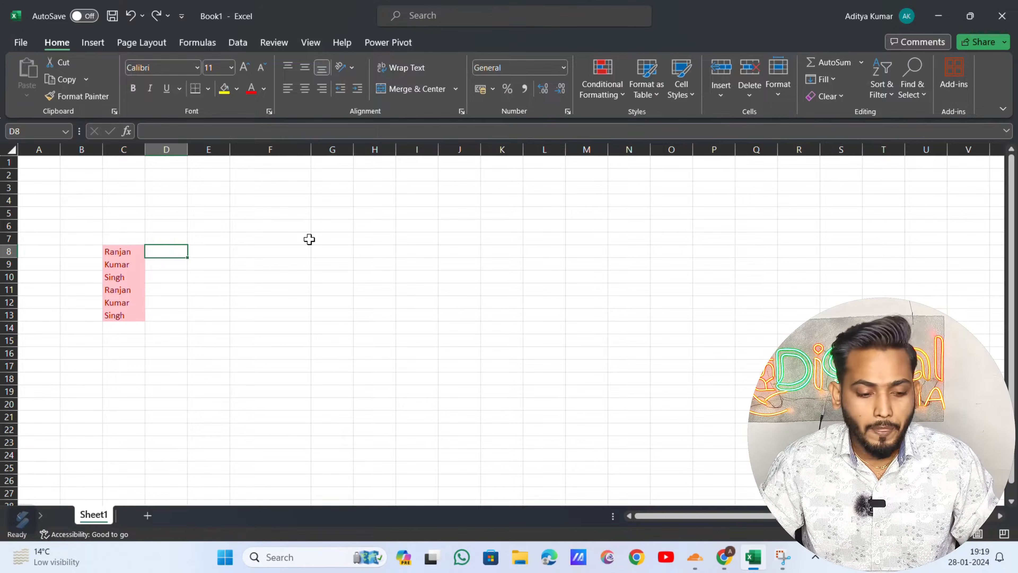
{"action": "type", "text": "10"}
{"action": "key", "text": "Return"}
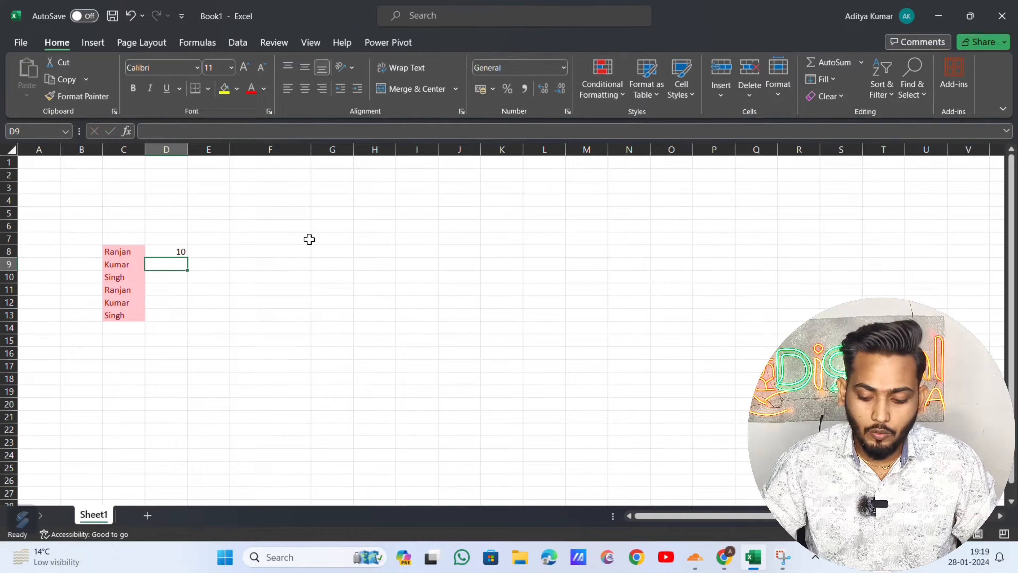
{"action": "type", "text": "20"}
{"action": "key", "text": "Return"}
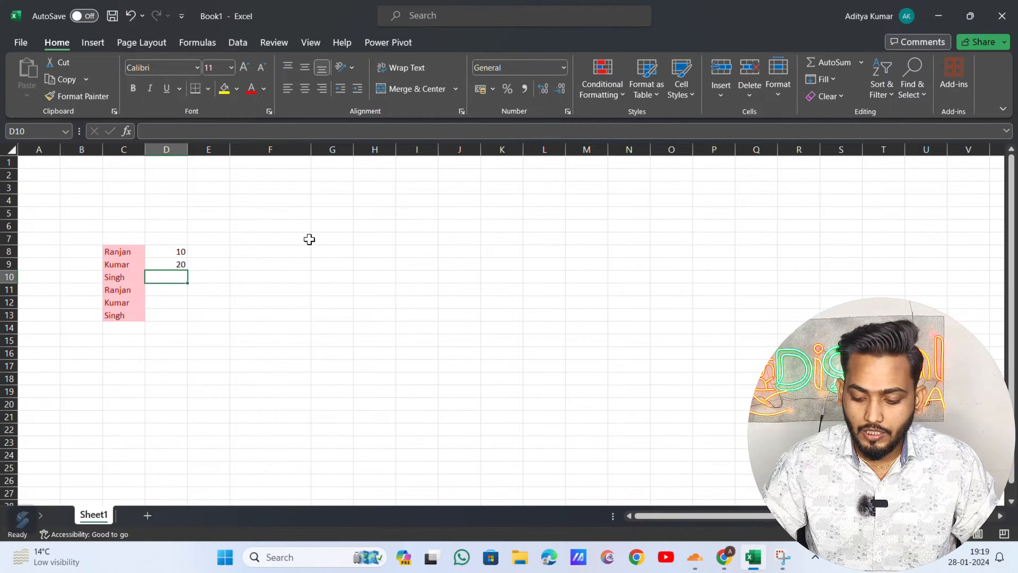
{"action": "type", "text": "50"}
{"action": "key", "text": "Return"}
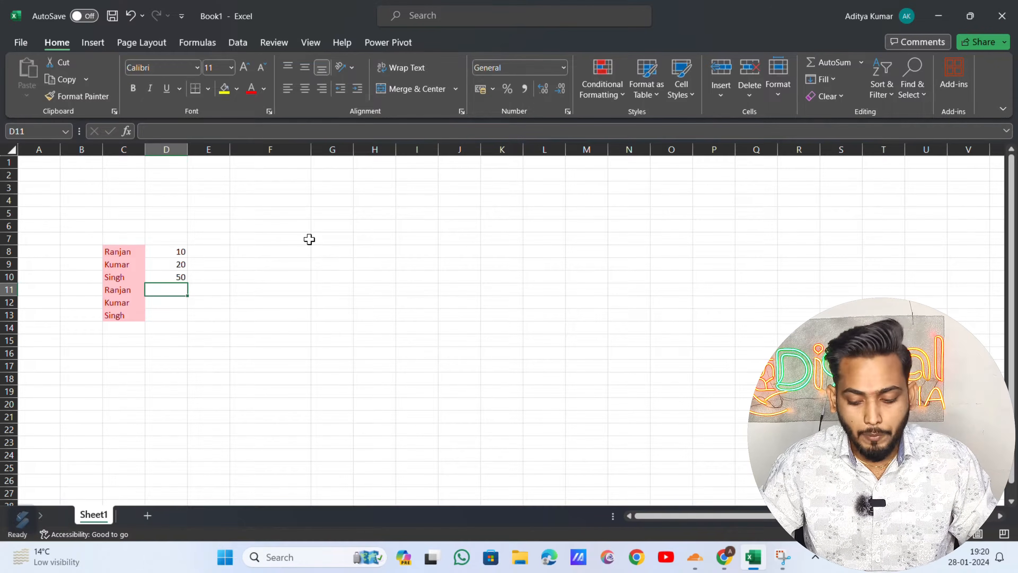
- Enter quantities 30, 20 and 50 in D11:D13, then check the D8:D13 column
{"action": "type", "text": "30"}
{"action": "key", "text": "Return"}
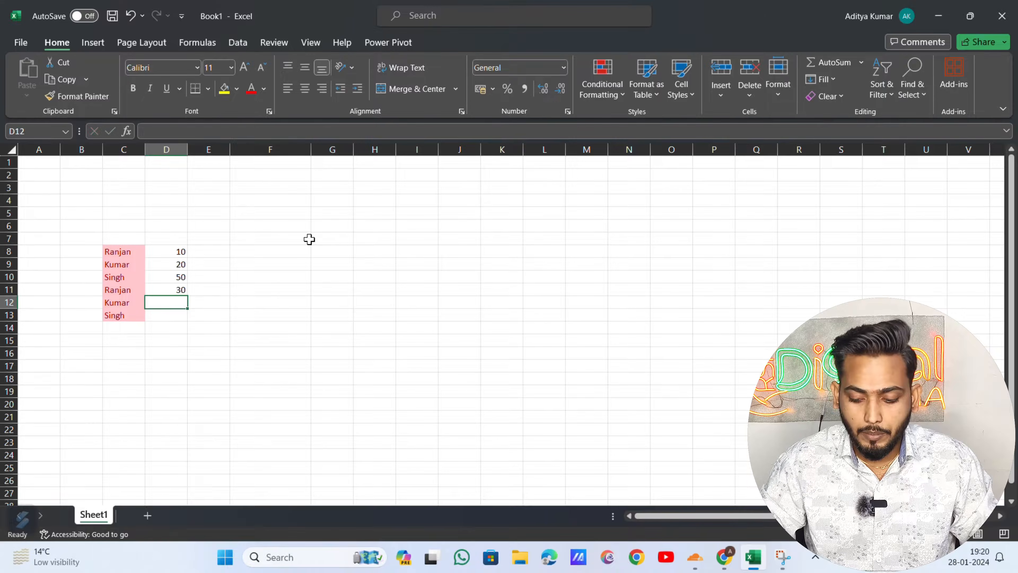
{"action": "type", "text": "20"}
{"action": "key", "text": "Return"}
{"action": "type", "text": "50"}
{"action": "key", "text": "Return"}
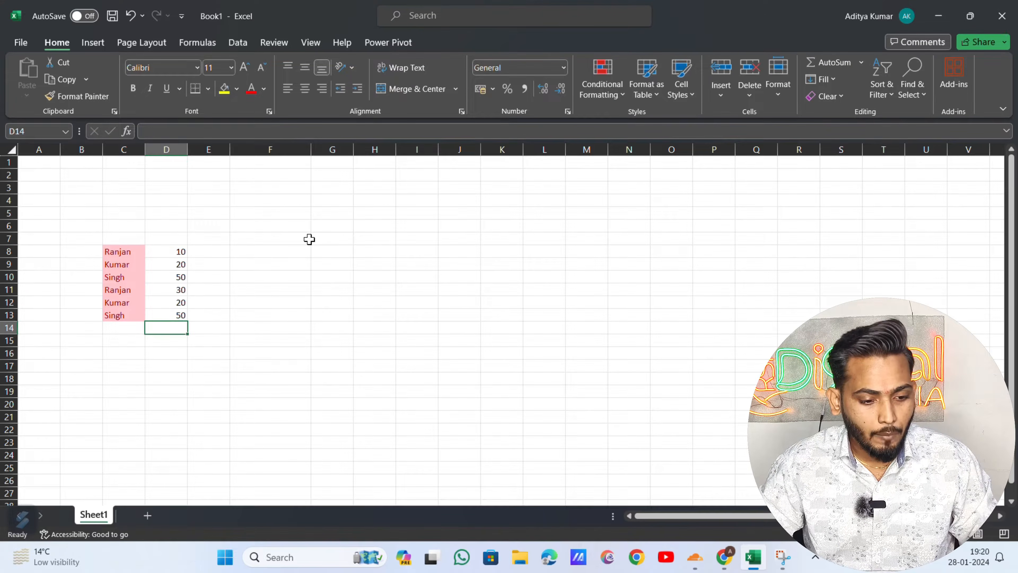
{"action": "key", "text": "ctrl+Up"}
{"action": "key", "text": "ctrl+Up"}
{"action": "key", "text": "ctrl+shift+Down"}
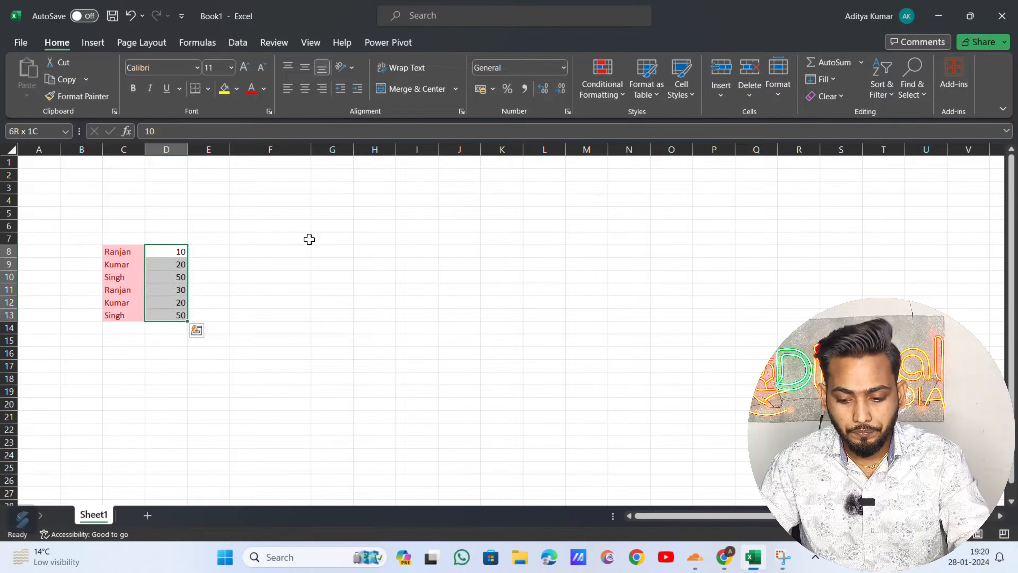
{"action": "key", "text": "ctrl+shift+Up"}
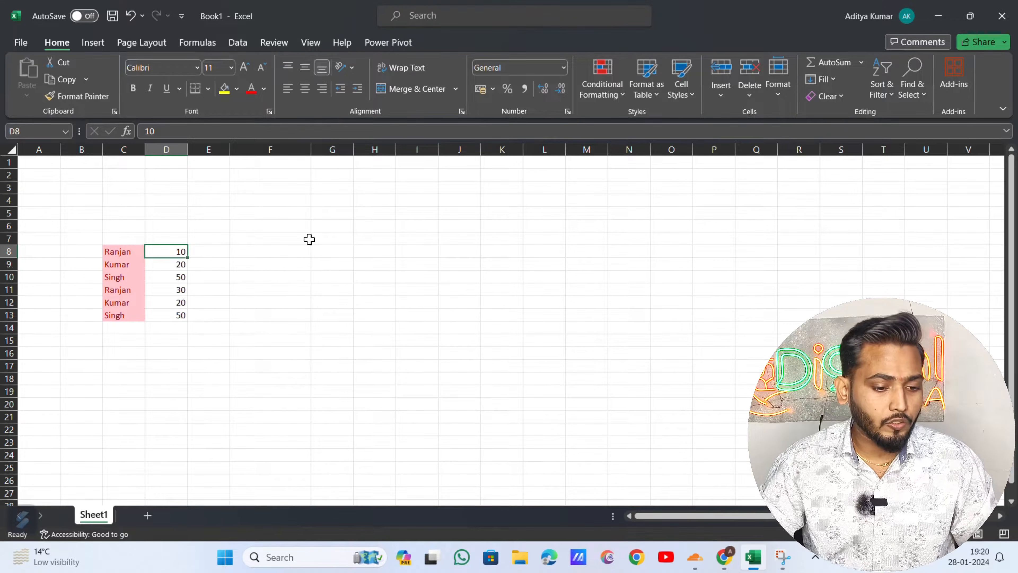
{"action": "key", "text": "Left"}
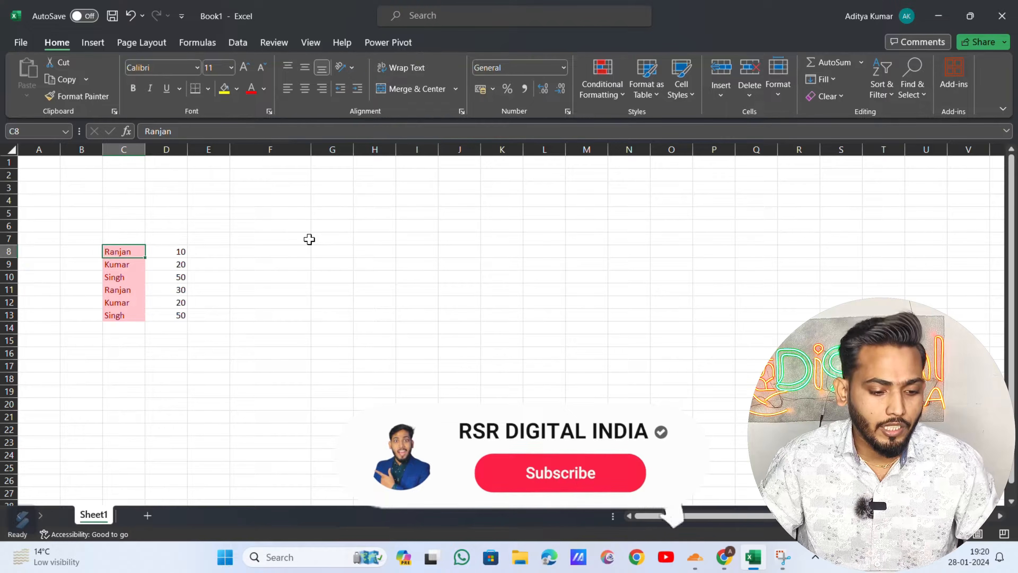
{"action": "key", "text": "Right"}
{"action": "key", "text": "Right"}
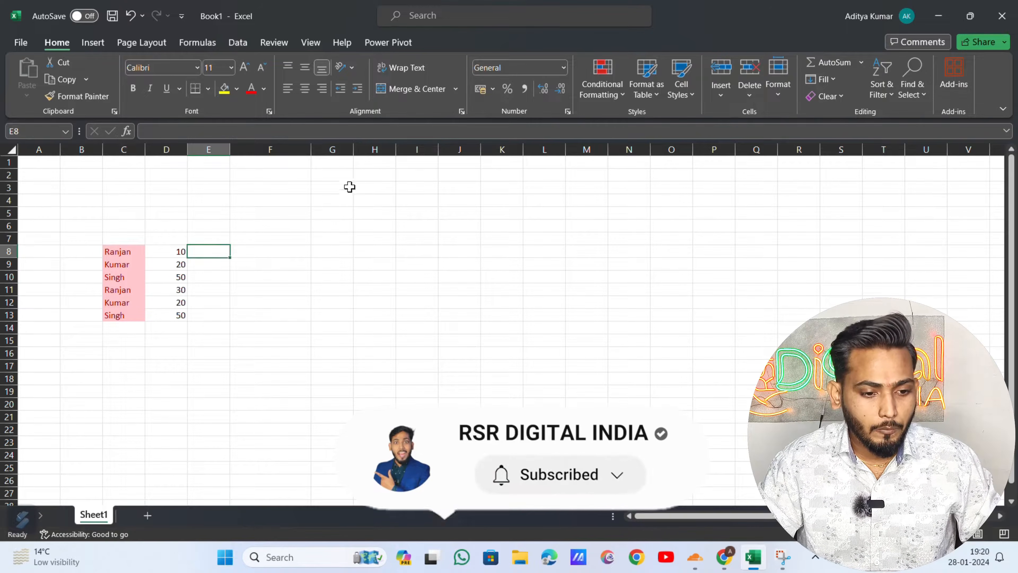
{"action": "left_click", "coordinate": [243, 43]}
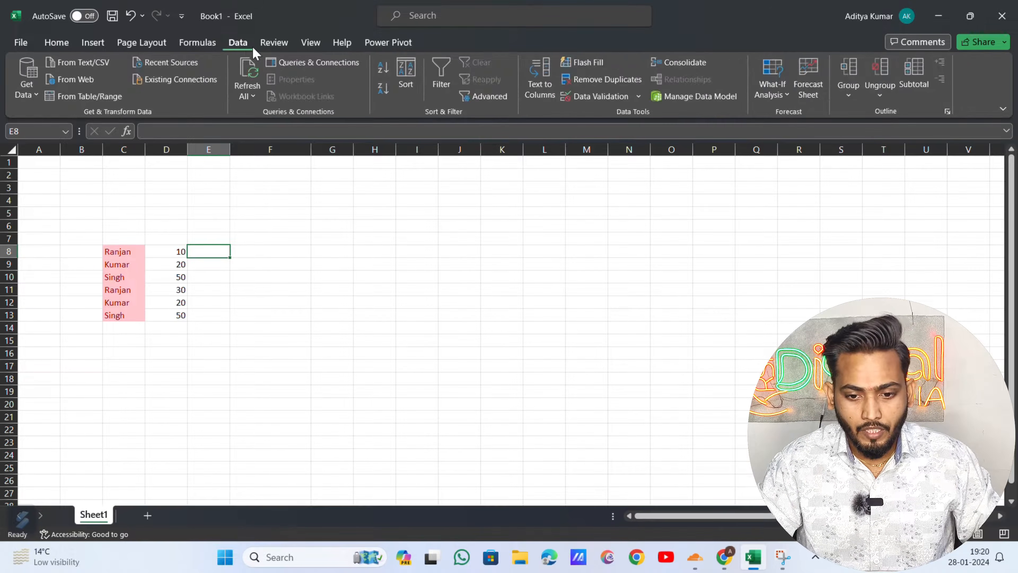
{"action": "left_click", "coordinate": [683, 64]}
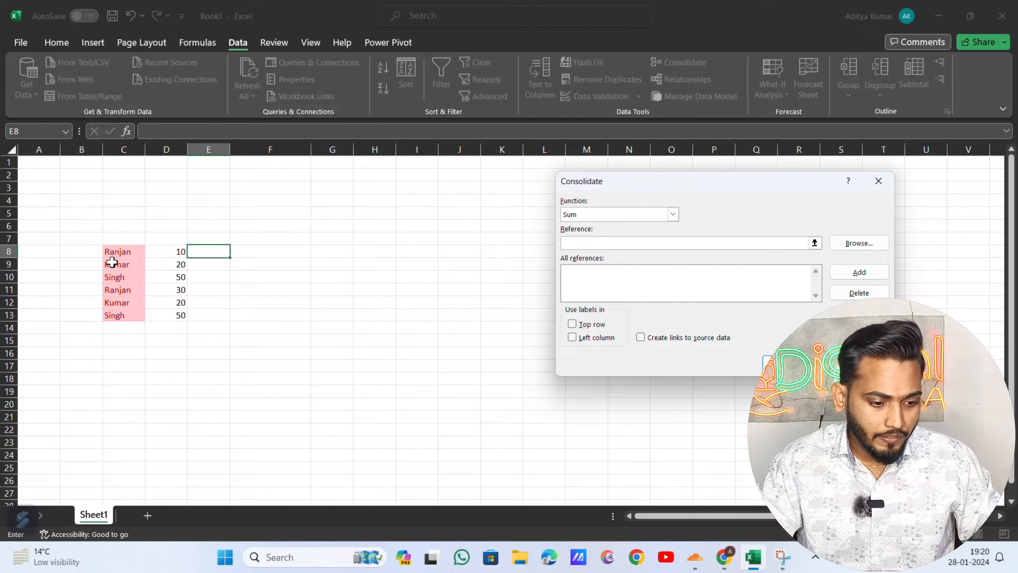
{"action": "left_click", "coordinate": [117, 251]}
{"action": "left_click_drag", "start_coordinate": [117, 251], "coordinate": [176, 316]}
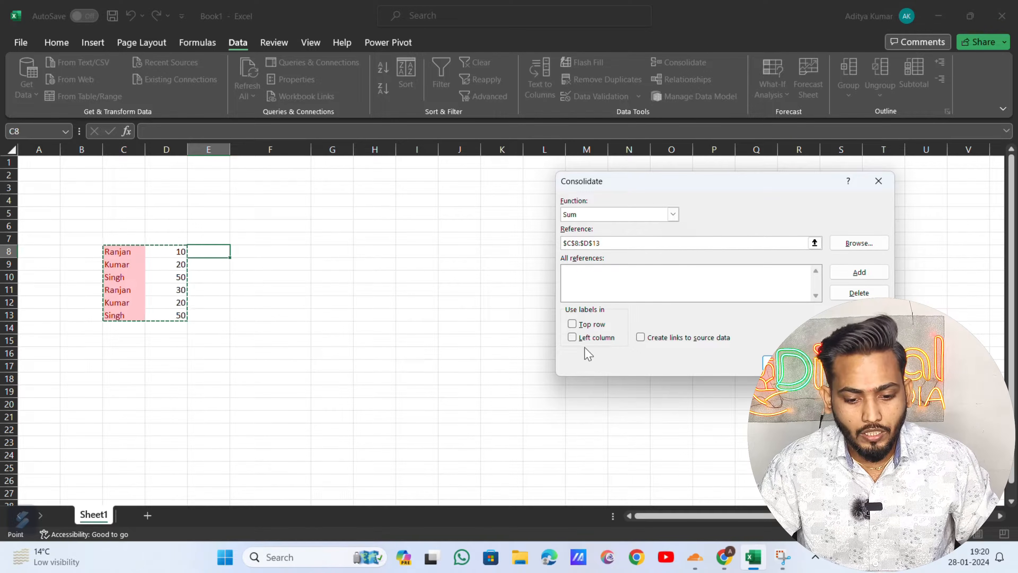
{"action": "left_click", "coordinate": [581, 339]}
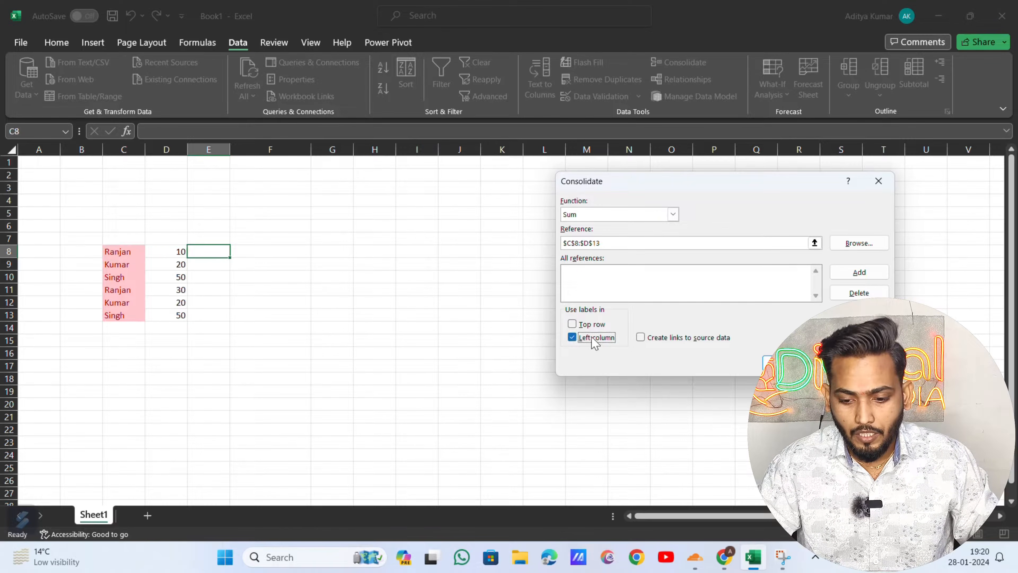
{"action": "left_click", "coordinate": [767, 363]}
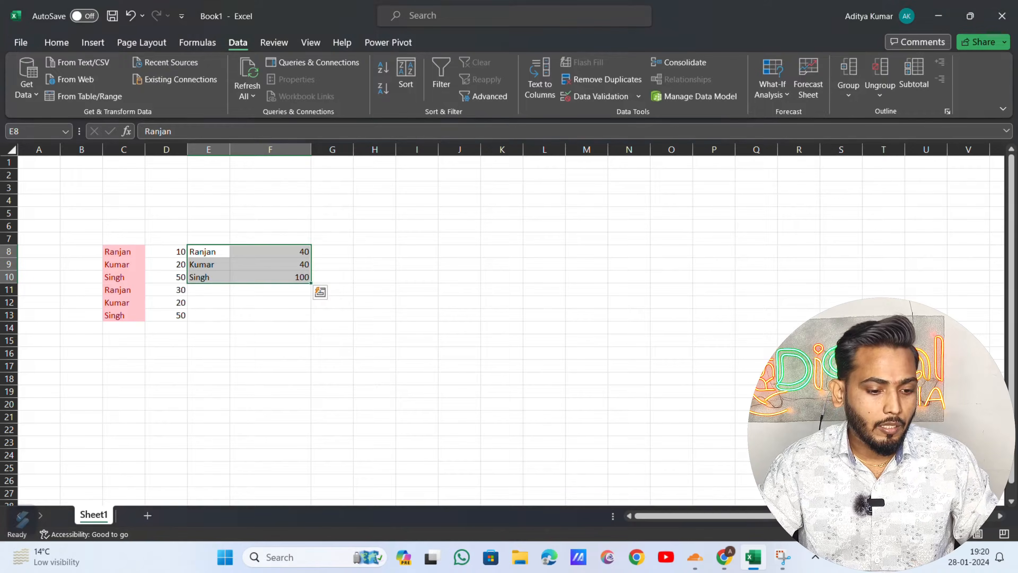
{"action": "left_click", "coordinate": [263, 277]}
{"action": "key", "text": "Left"}
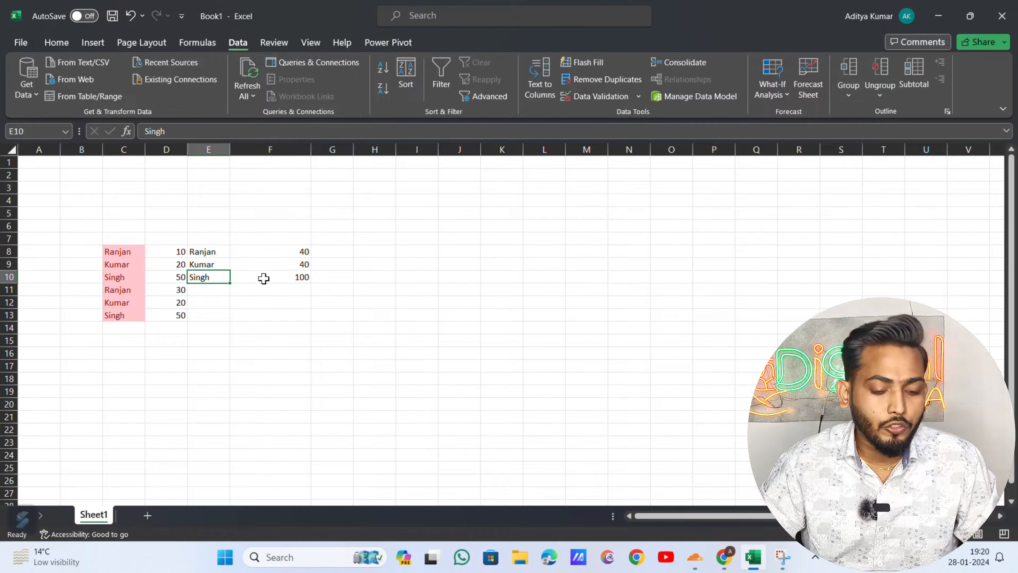
{"action": "key", "text": "Up"}
{"action": "key", "text": "Up"}
{"action": "key", "text": "Right"}
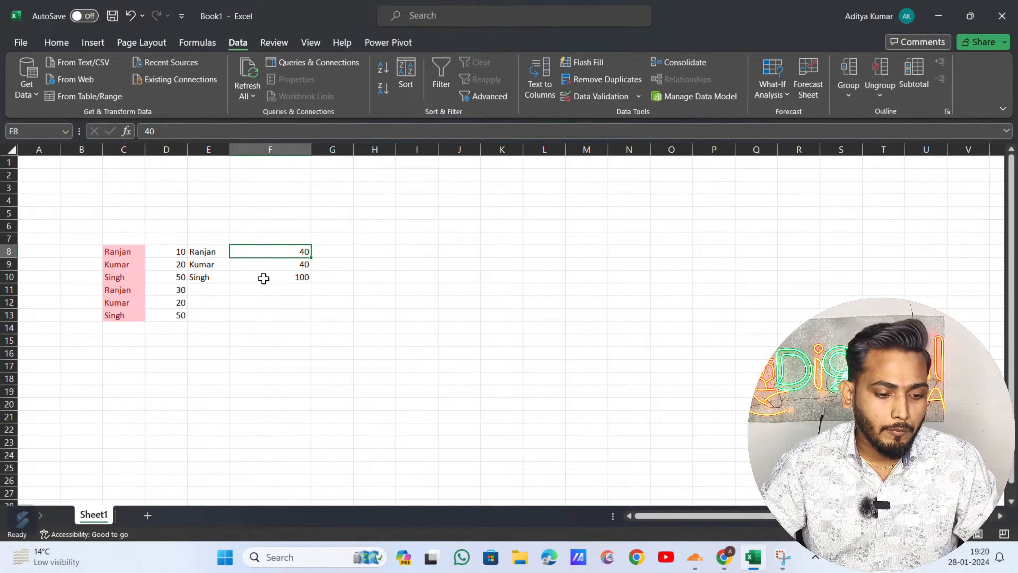
{"action": "key", "text": "Left"}
{"action": "key", "text": "Left"}
{"action": "key", "text": "Left"}
{"action": "key", "text": "Right"}
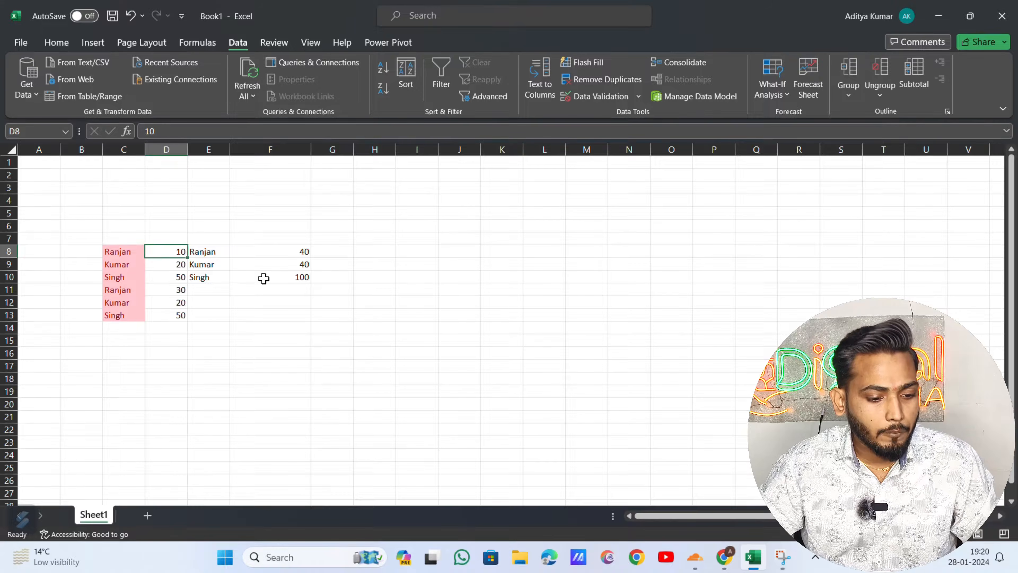
{"action": "key", "text": "Left"}
{"action": "key", "text": "Right"}
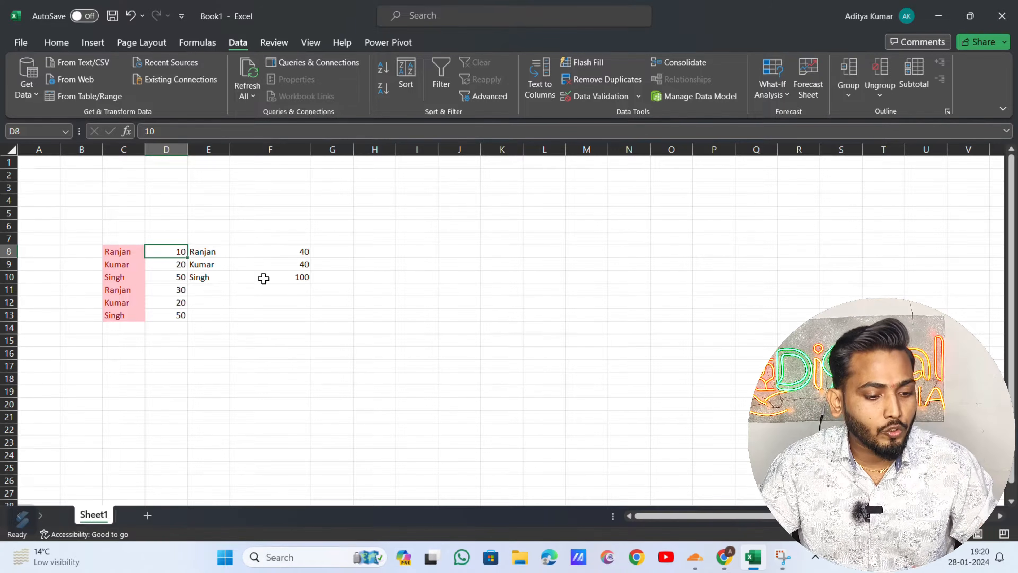
{"action": "key", "text": "Right"}
{"action": "key", "text": "Right"}
{"action": "key", "text": "Right"}
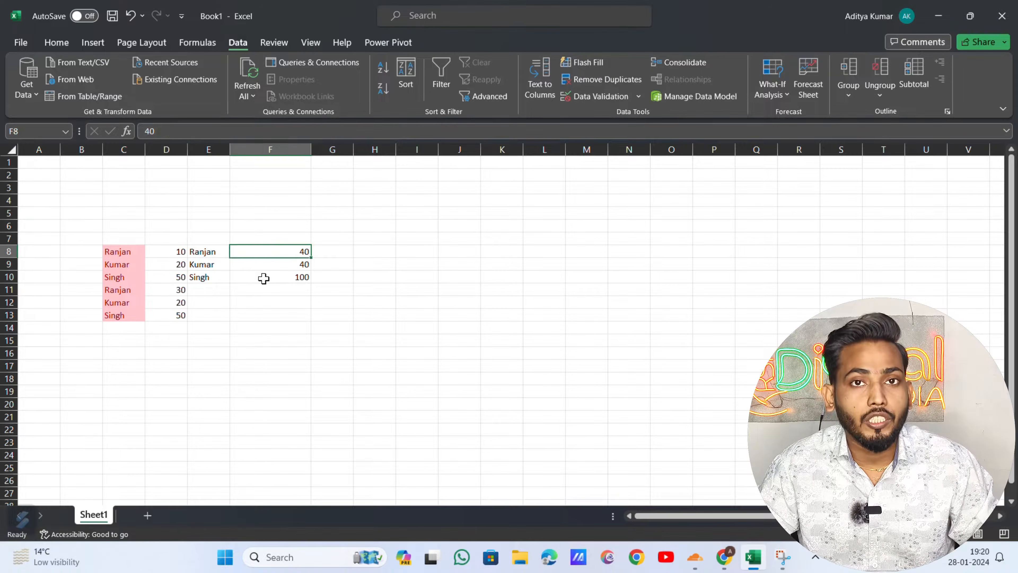
{"action": "key", "text": "Left"}
{"action": "key", "text": "Down"}
{"action": "key", "text": "Left"}
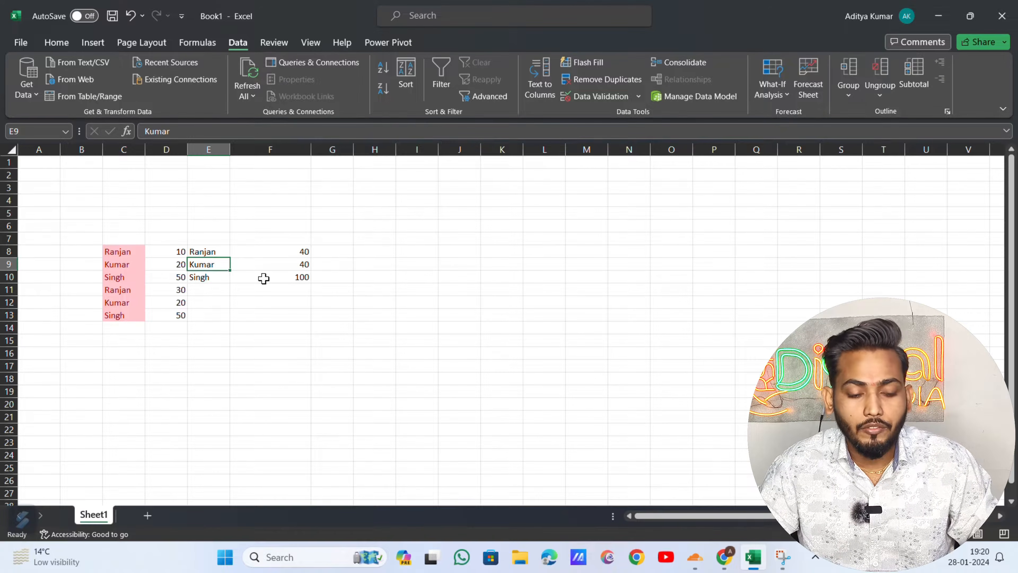
{"action": "key", "text": "Right"}
{"action": "key", "text": "Left"}
{"action": "key", "text": "Down"}
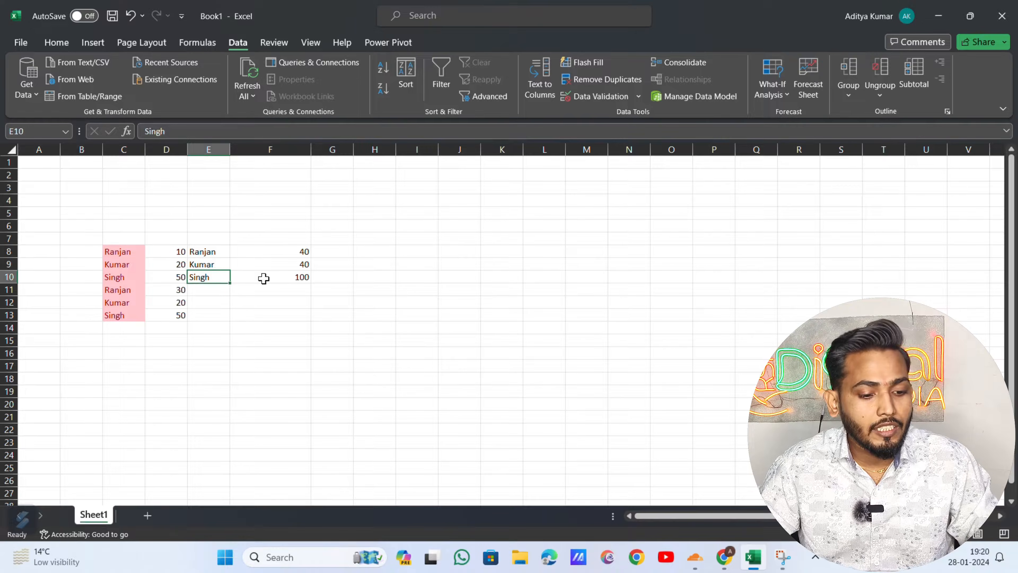
{"action": "key", "text": "Right"}
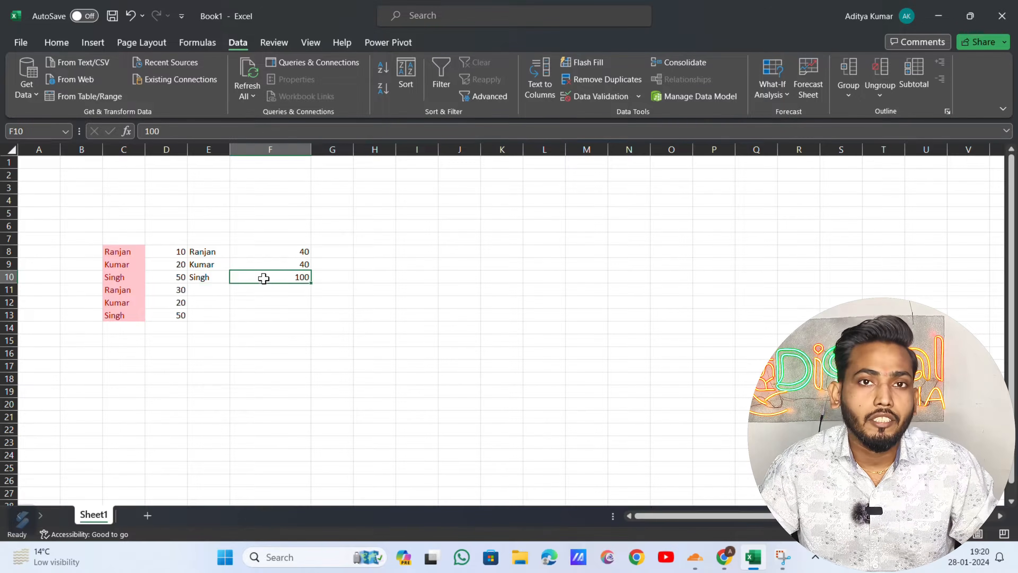
{"action": "key", "text": "Left"}
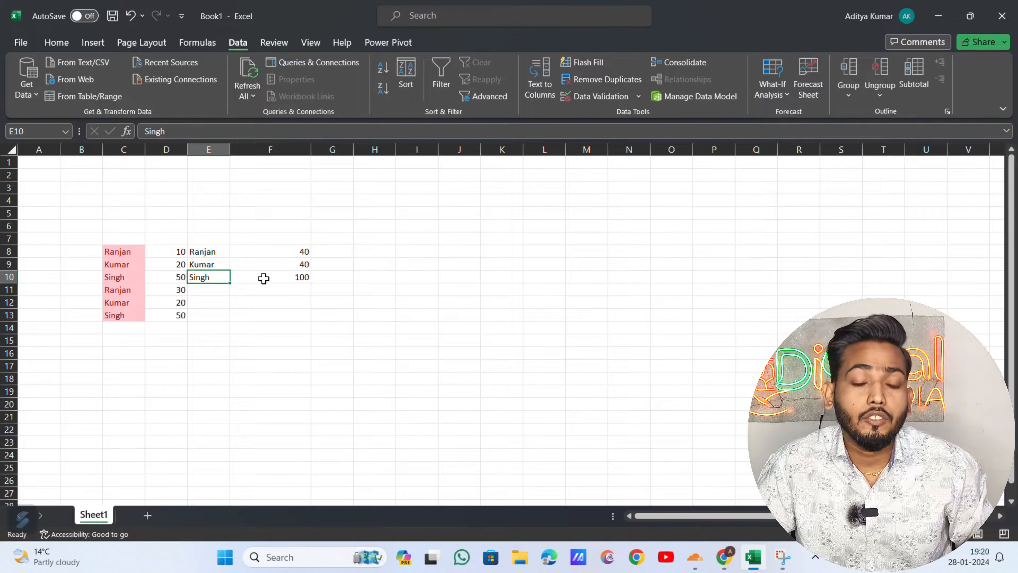
{"action": "key", "text": "Left"}
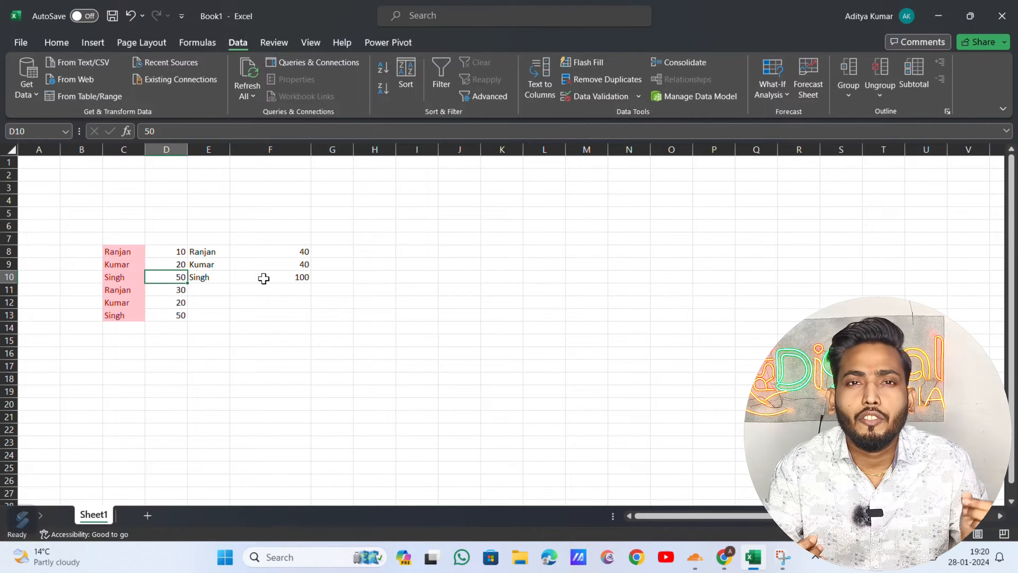
{"action": "key", "text": "Up"}
{"action": "key", "text": "Up"}
{"action": "key", "text": "Right"}
{"action": "key", "text": "shift+Right"}
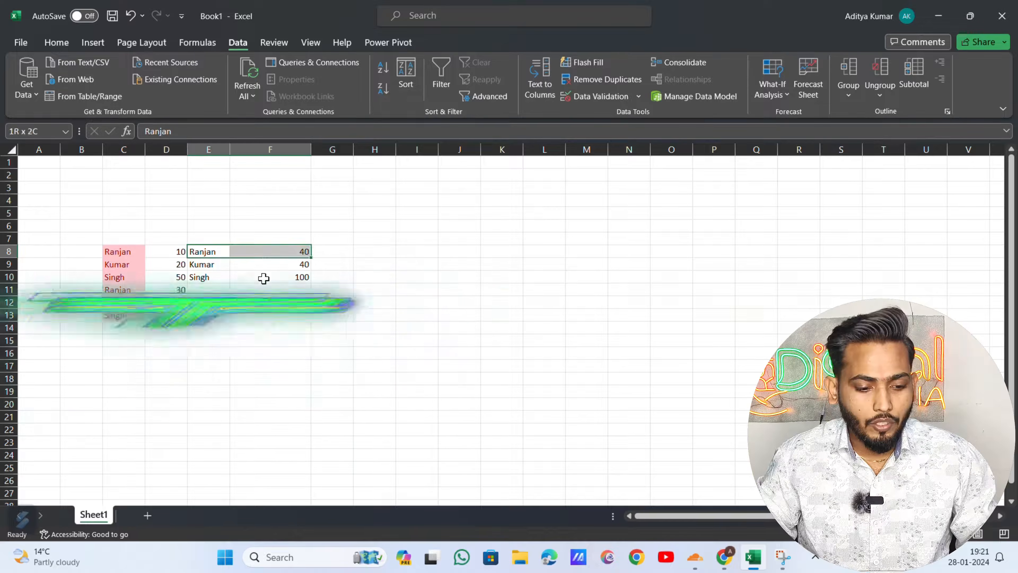
- Clear the consolidated results in E8:F10 and enter headers Name' in C7 and Qty. in D7
{"action": "left_click_drag", "start_coordinate": [263, 278], "coordinate": [263, 278]}
{"action": "key", "text": "Delete"}
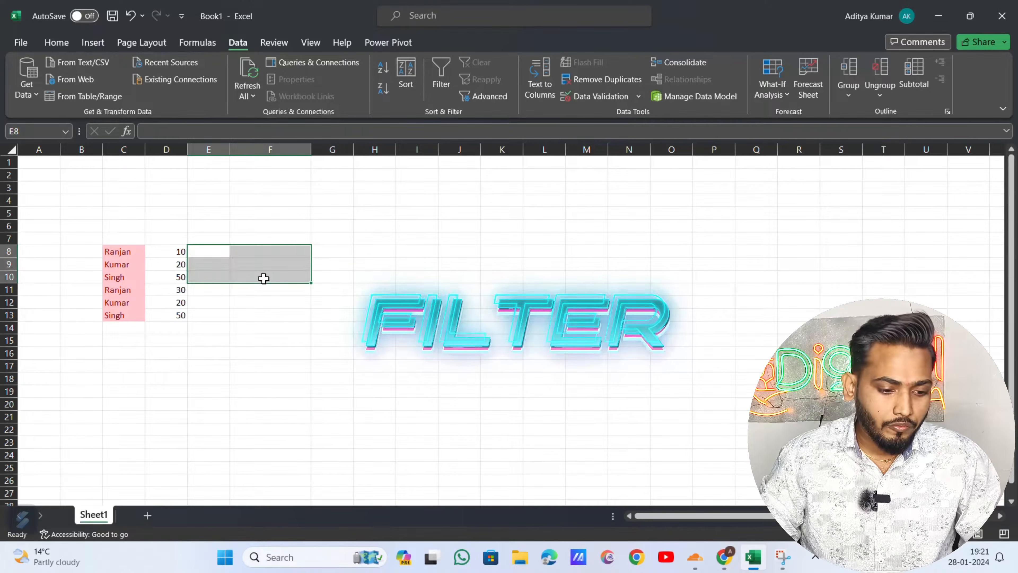
{"action": "key", "text": "Up"}
{"action": "key", "text": "Left"}
{"action": "key", "text": "Left"}
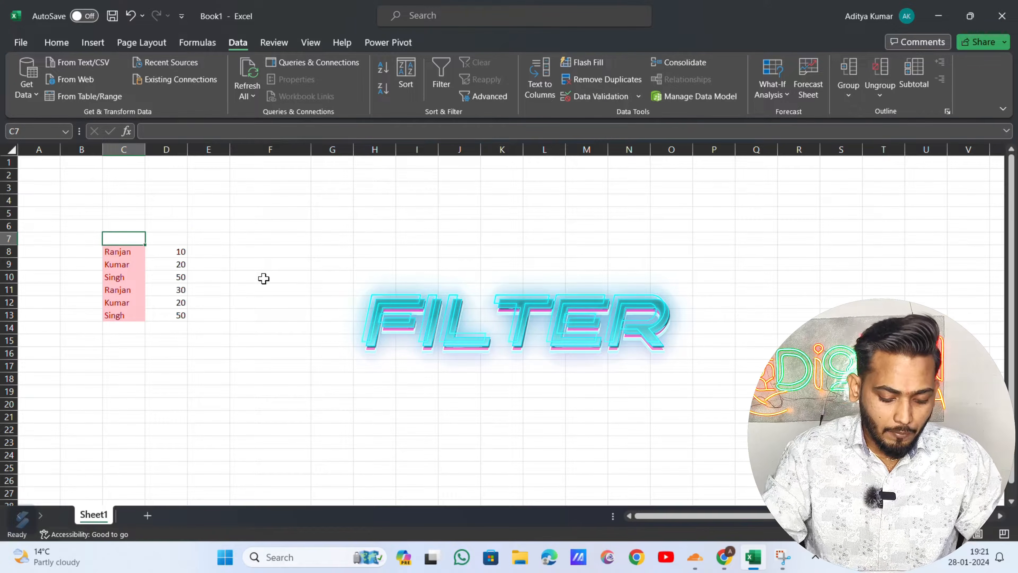
{"action": "type", "text": "Name'"}
{"action": "key", "text": "Tab"}
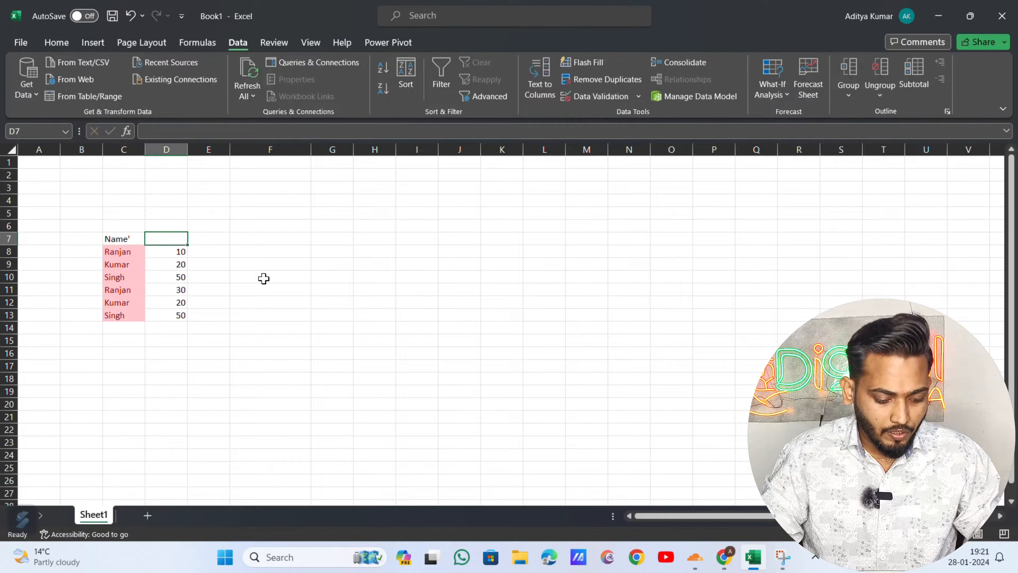
{"action": "type", "text": "Qty."}
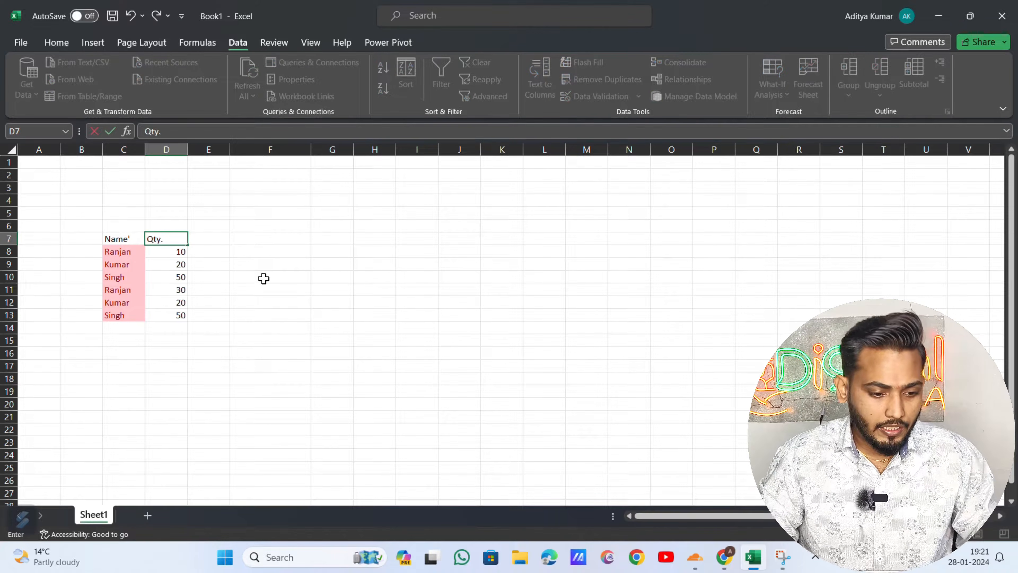
{"action": "key", "text": "Return"}
{"action": "key", "text": "Up"}
{"action": "key", "text": "Left"}
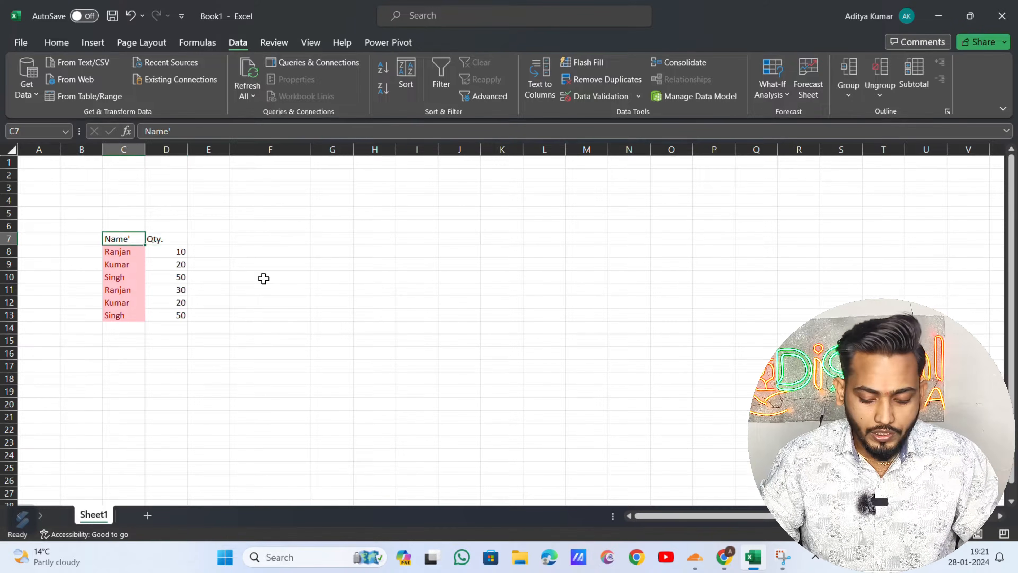
- Toggle the table filter on and off twice, ending back on the Name' header
{"action": "key", "text": "ctrl+shift+l"}
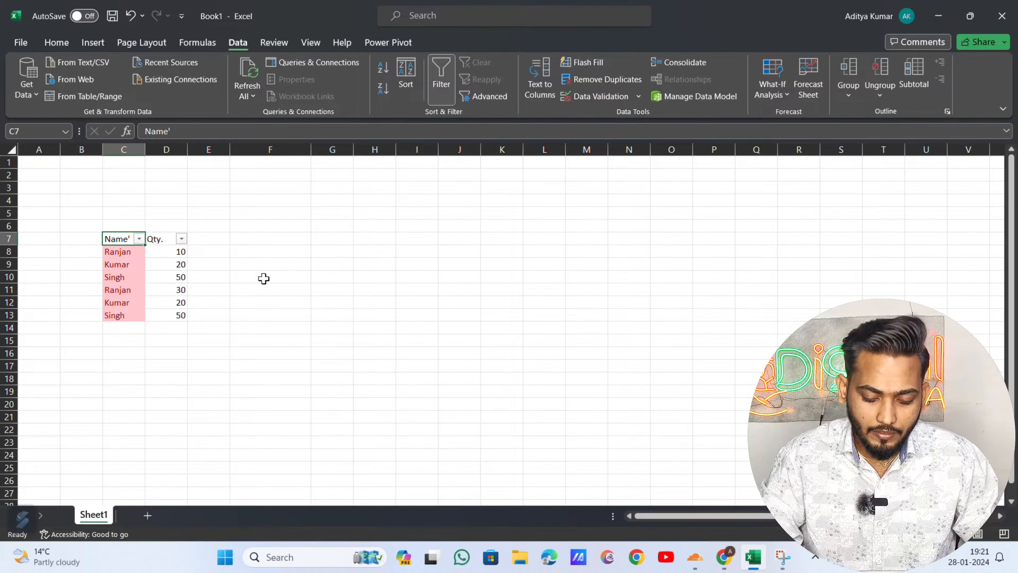
{"action": "key", "text": "ctrl+shift+l"}
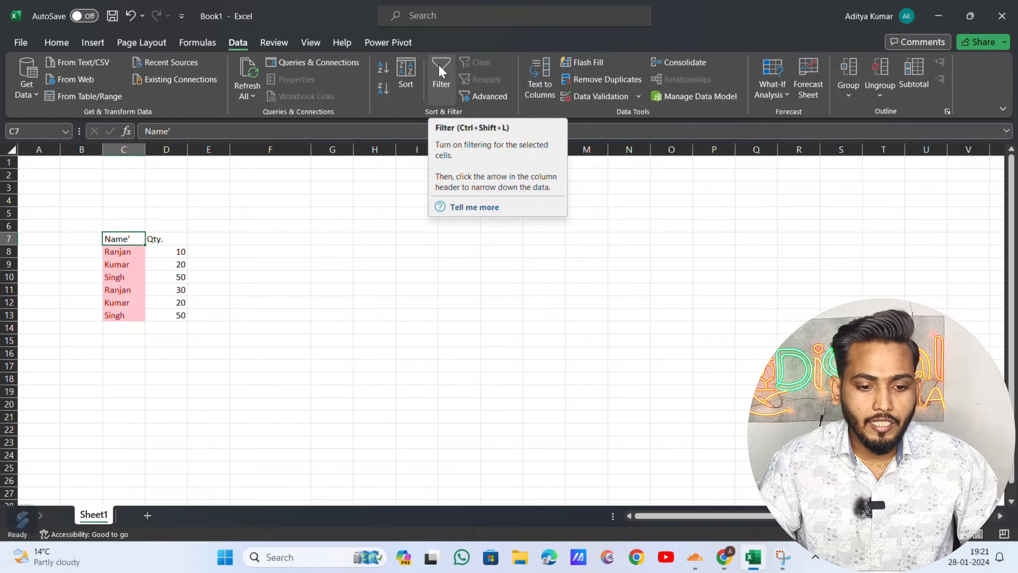
{"action": "left_click", "coordinate": [440, 79]}
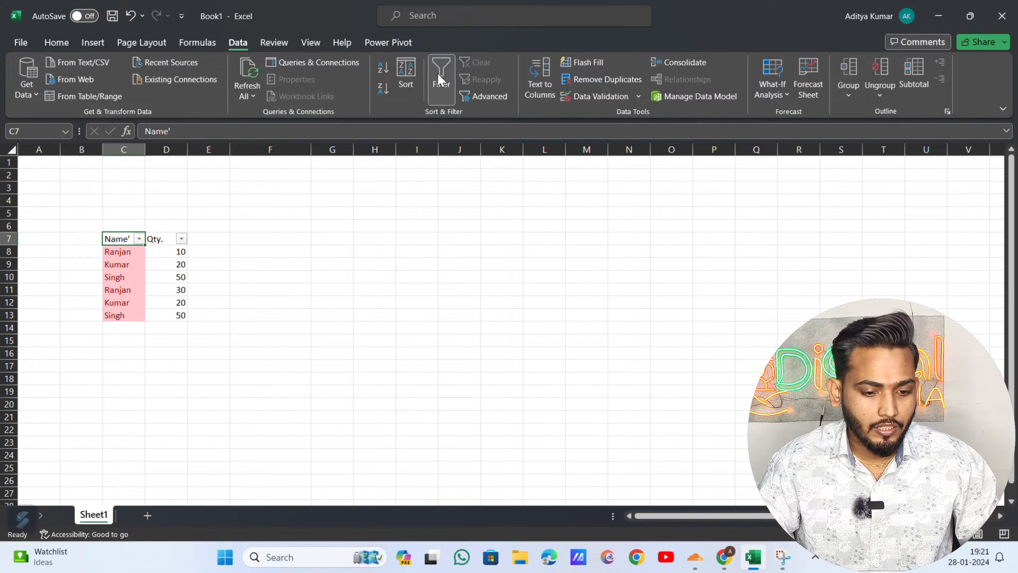
{"action": "left_click", "coordinate": [437, 73]}
{"action": "left_click", "coordinate": [367, 210]}
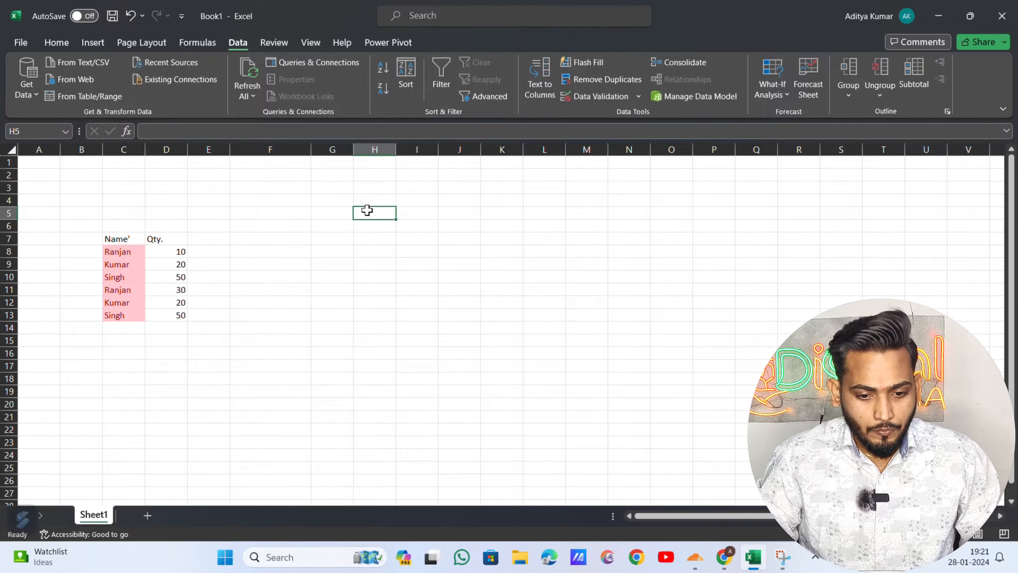
{"action": "key", "text": "Up"}
{"action": "key", "text": "Up"}
{"action": "key", "text": "Down"}
{"action": "key", "text": "Down"}
{"action": "key", "text": "Left"}
{"action": "key", "text": "Left"}
{"action": "key", "text": "Left"}
{"action": "key", "text": "Left"}
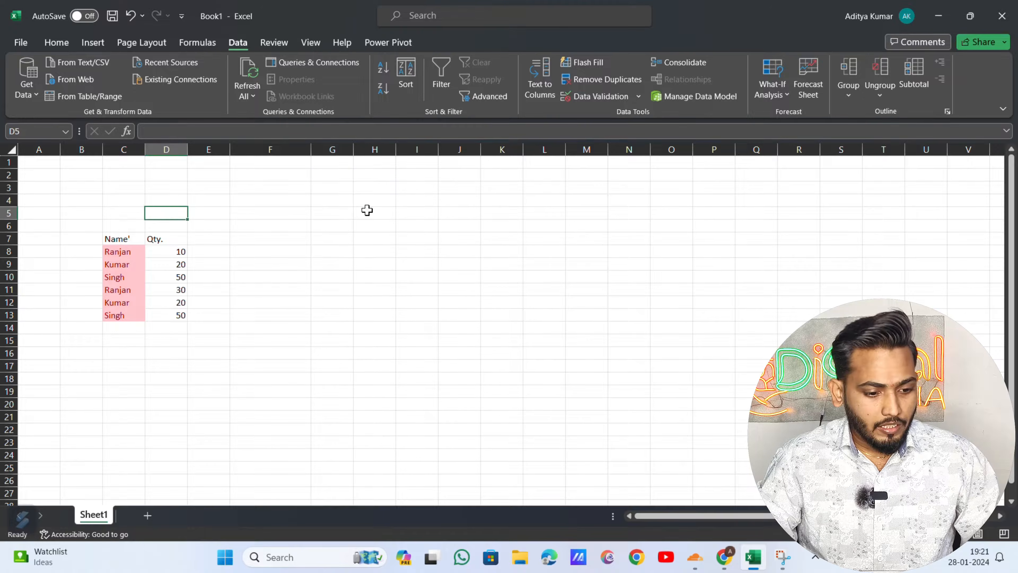
{"action": "key", "text": "Down"}
{"action": "key", "text": "Down"}
{"action": "key", "text": "Left"}
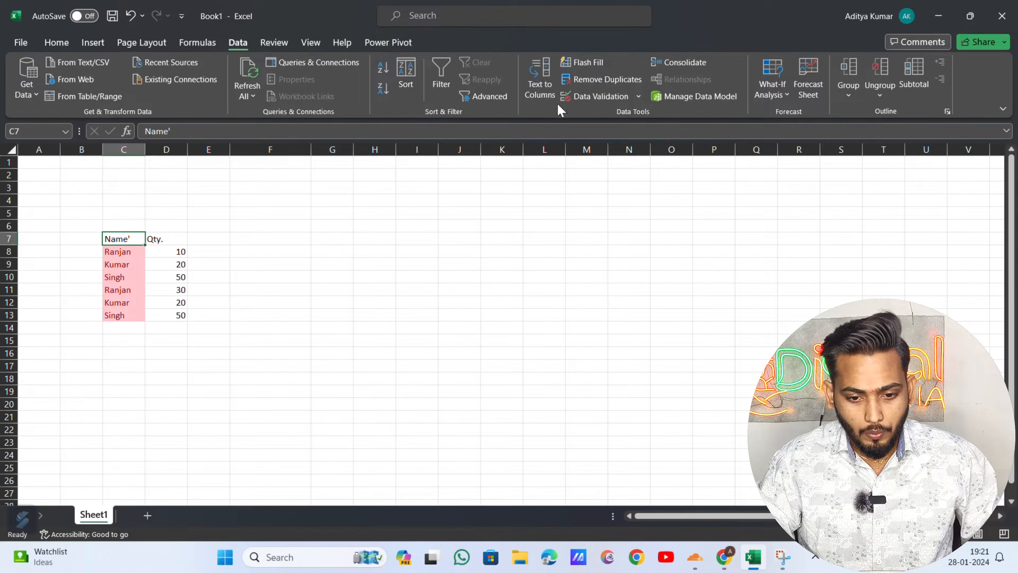
{"action": "left_click", "coordinate": [606, 82]}
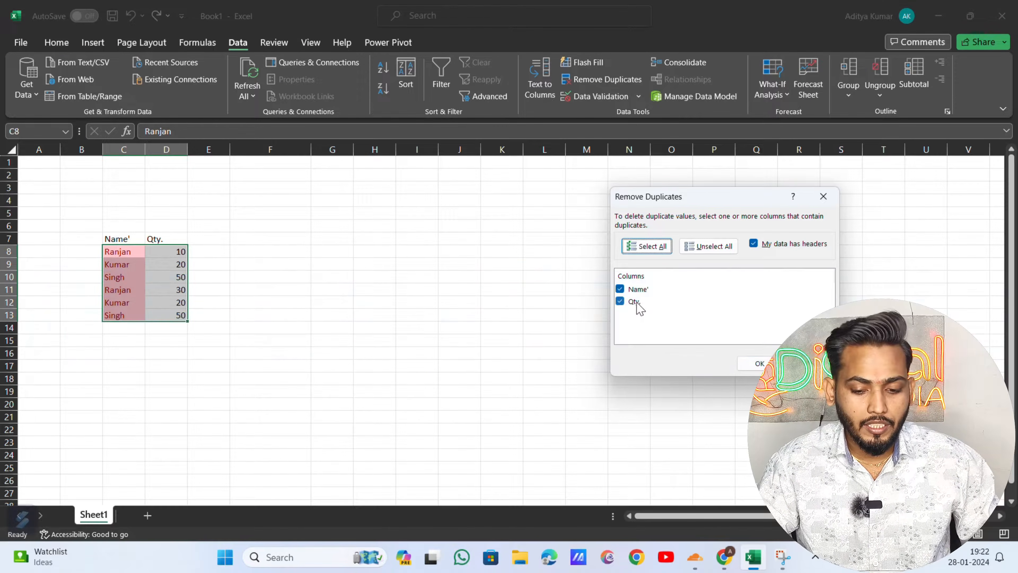
{"action": "left_click", "coordinate": [636, 303]}
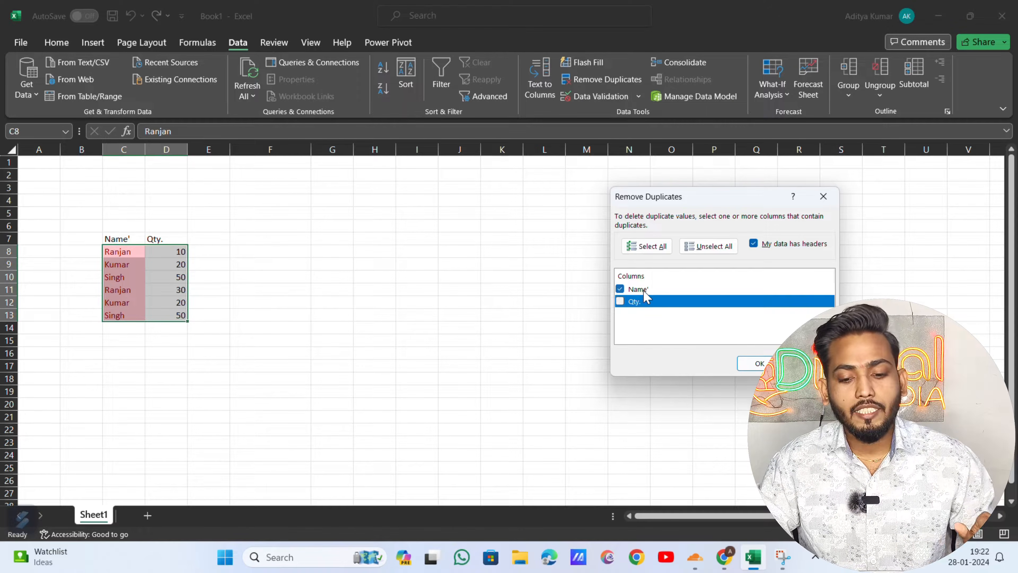
{"action": "left_click", "coordinate": [659, 289]}
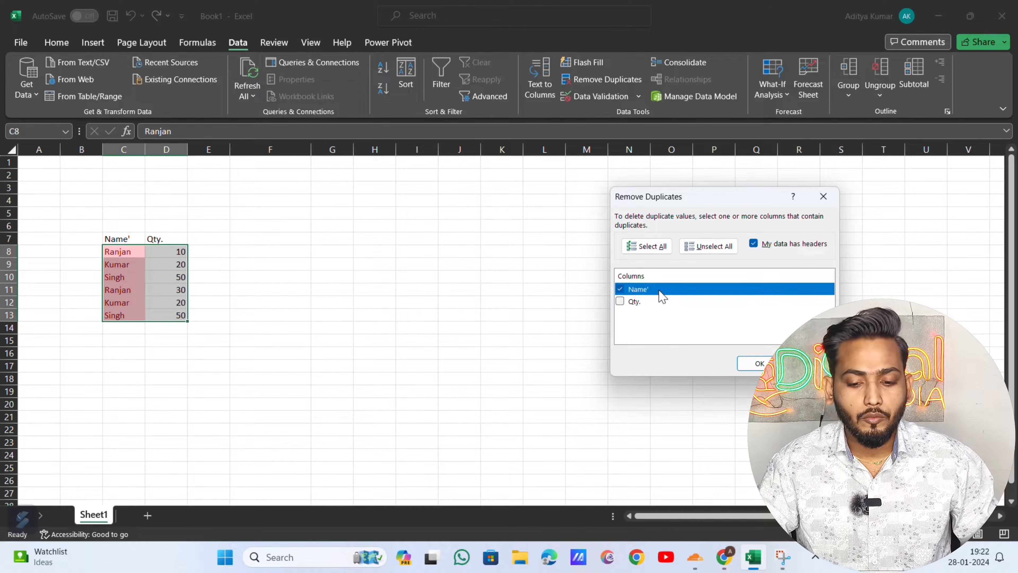
{"action": "left_click", "coordinate": [758, 364]}
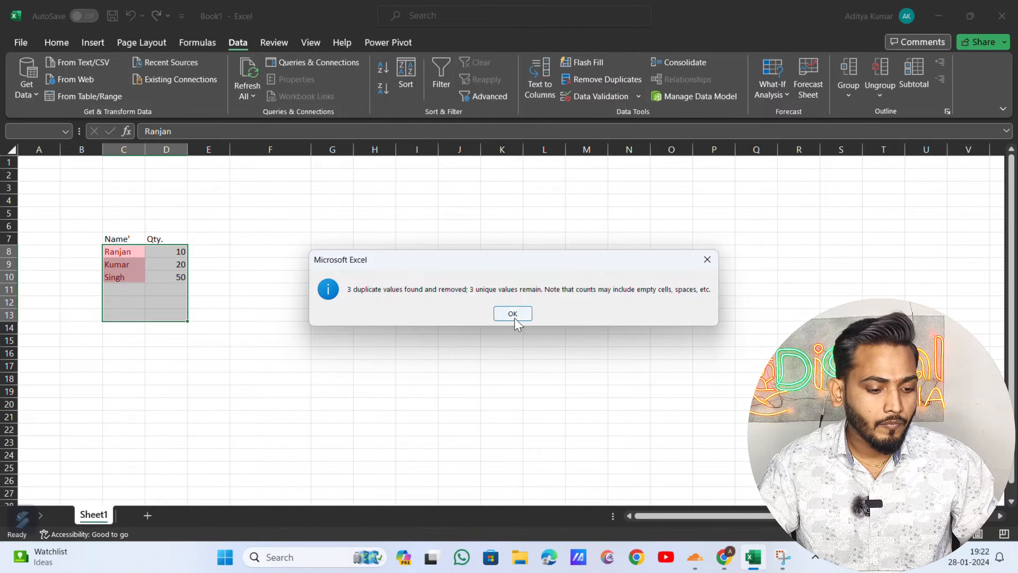
{"action": "left_click", "coordinate": [513, 313]}
{"action": "key", "text": "Down"}
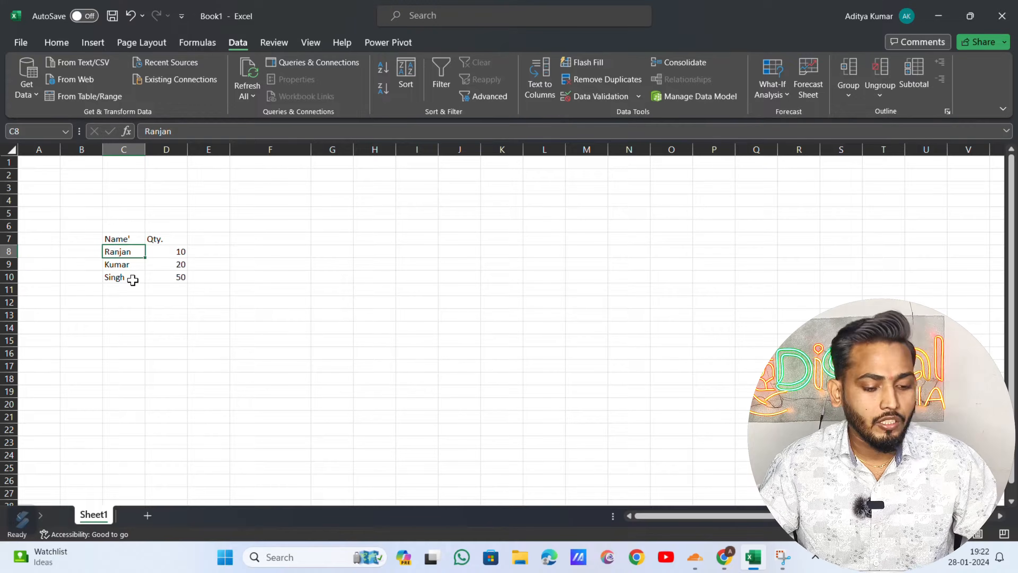
{"action": "key", "text": "Right"}
{"action": "key", "text": "Right"}
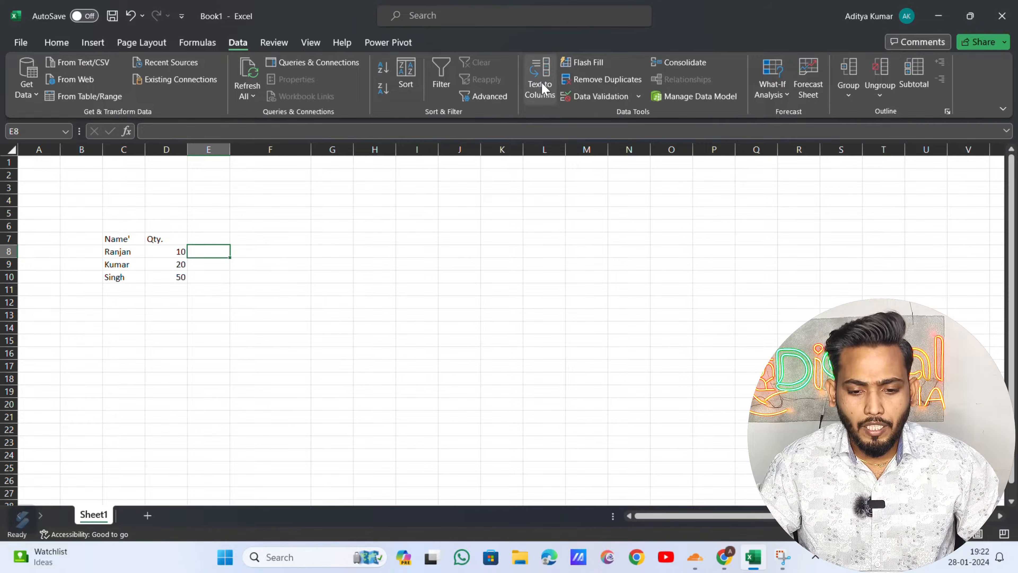
- Dismiss the comments notice and delete empty rows 1–6 so the table starts in row 1
{"action": "left_click", "coordinate": [577, 96]}
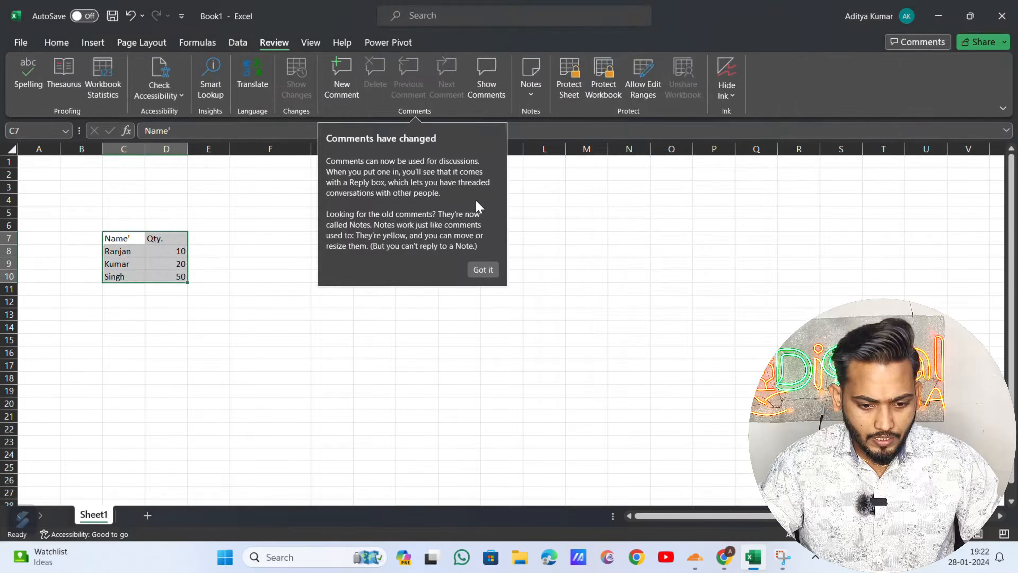
{"action": "left_click", "coordinate": [484, 272]}
{"action": "left_click", "coordinate": [321, 261]}
{"action": "key", "text": "Left"}
{"action": "key", "text": "Left"}
{"action": "key", "text": "Left"}
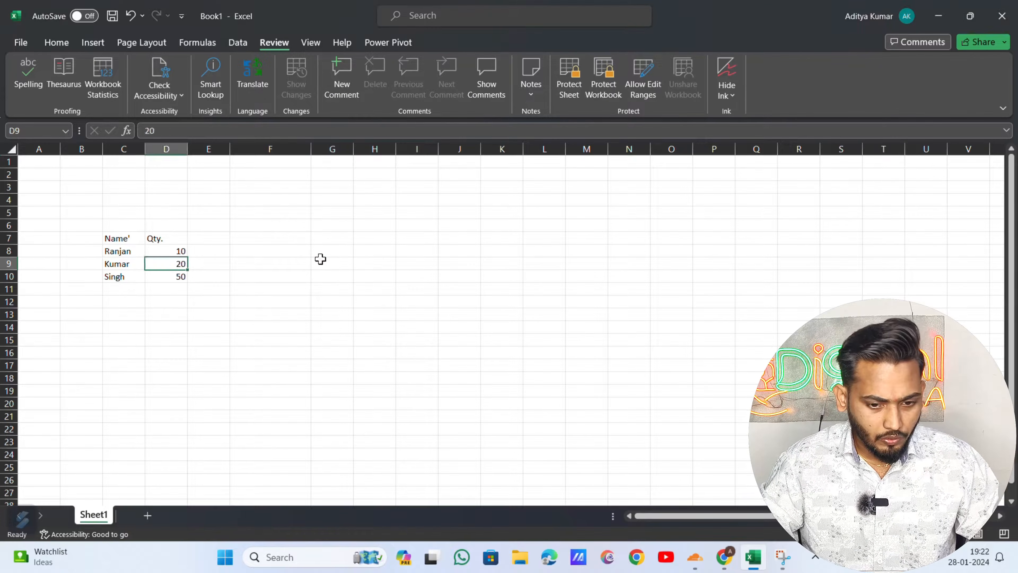
{"action": "key", "text": "Left"}
{"action": "key", "text": "Up"}
{"action": "key", "text": "Up"}
{"action": "key", "text": "Up"}
{"action": "key", "text": "Down"}
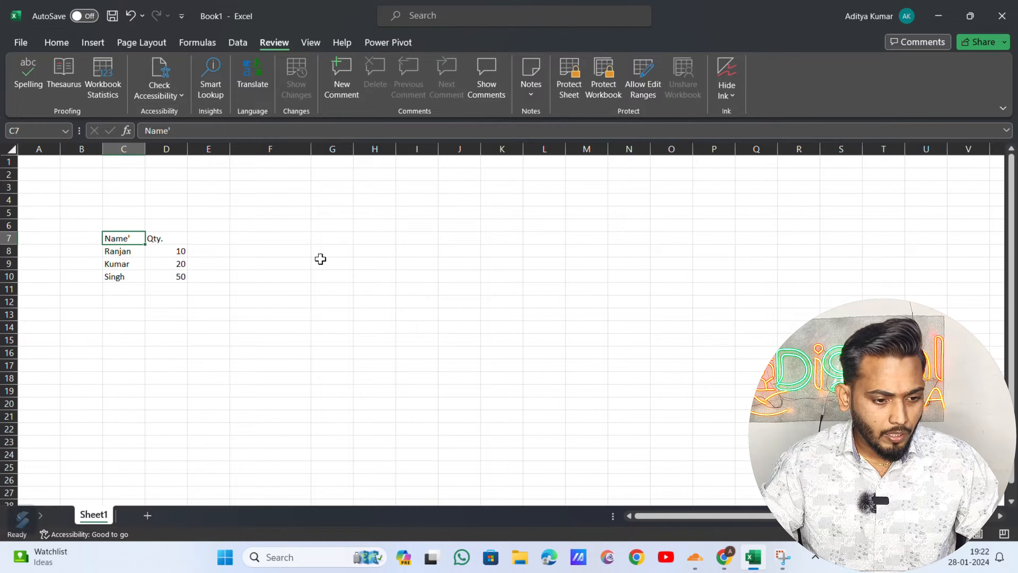
{"action": "key", "text": "ctrl+Up"}
{"action": "key", "text": "ctrl+Left"}
{"action": "key", "text": "shift+Down"}
{"action": "key", "text": "shift+Down"}
{"action": "key", "text": "shift+Down"}
{"action": "key", "text": "shift+Down"}
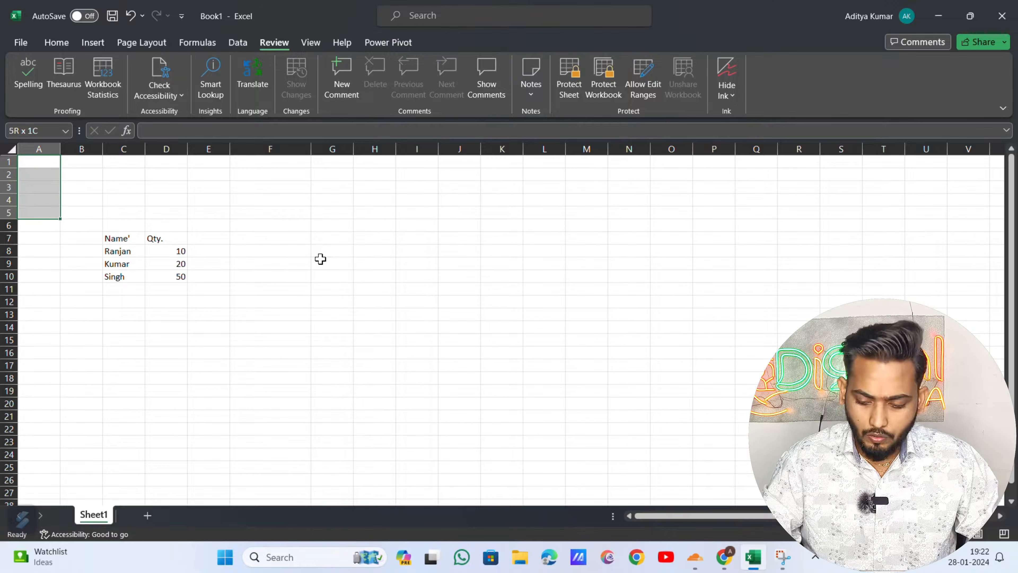
{"action": "key", "text": "shift+Down"}
{"action": "key", "text": "ctrl+minus"}
{"action": "key", "text": "Down"}
{"action": "key", "text": "Down"}
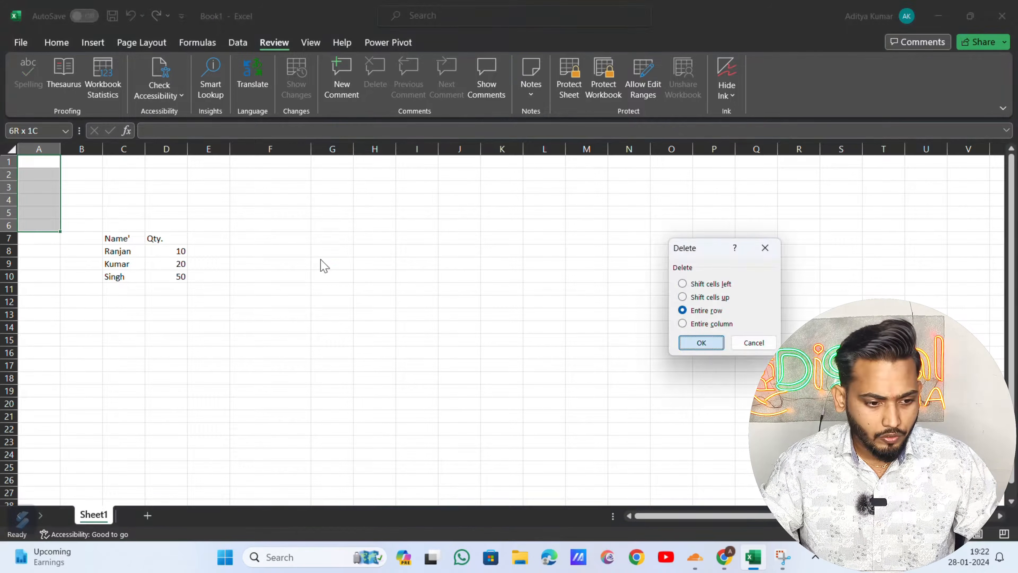
{"action": "key", "text": "Return"}
- Select the three data rows C2:D4 of the deduplicated table
{"action": "key", "text": "ctrl+Right"}
{"action": "key", "text": "Down"}
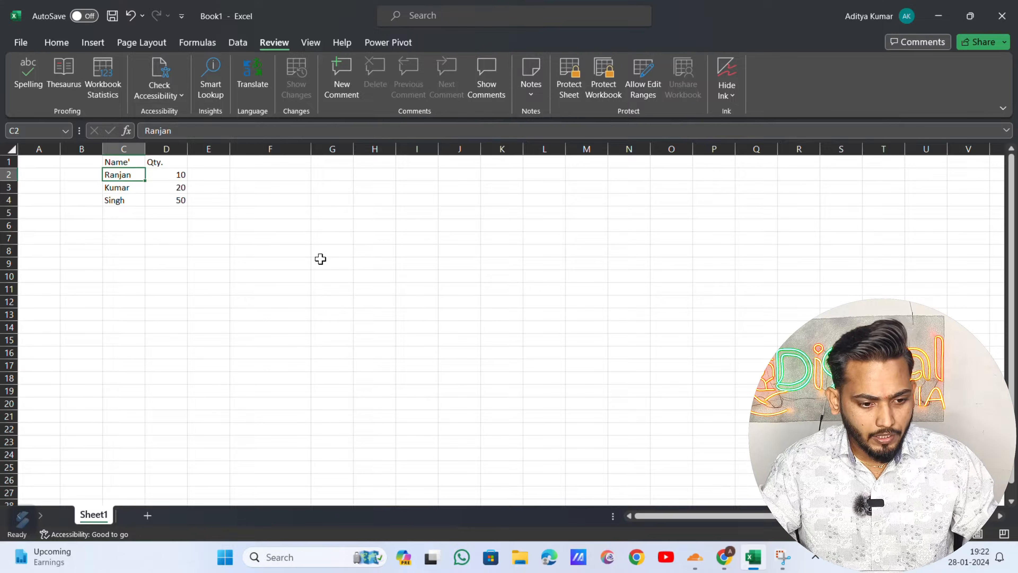
{"action": "key", "text": "shift+Right"}
{"action": "key", "text": "shift+Down"}
{"action": "key", "text": "shift+Down"}
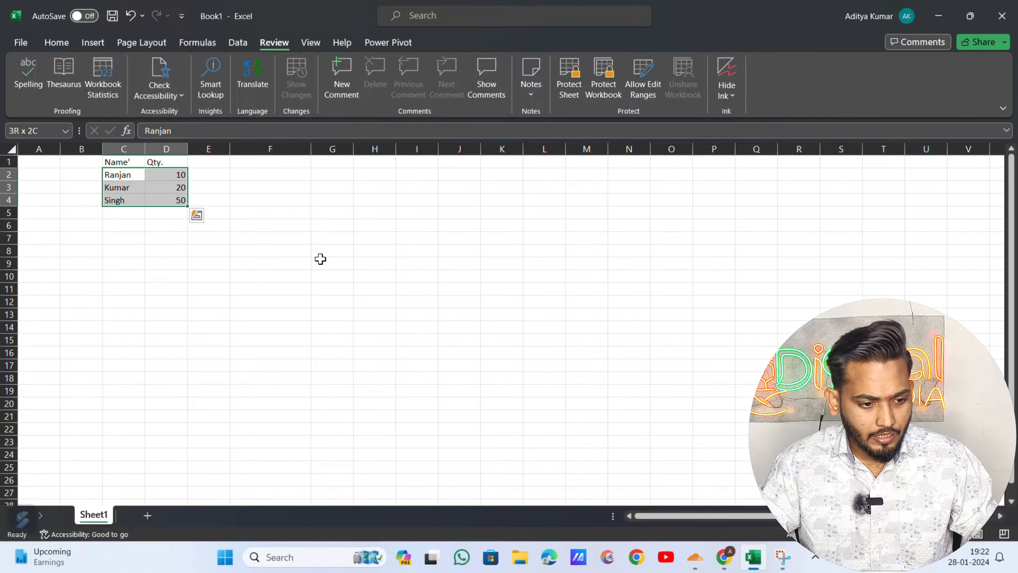
{"action": "key", "text": "Up"}
{"action": "key", "text": "Down"}
{"action": "key", "text": "Down"}
{"action": "key", "text": "Down"}
{"action": "key", "text": "Down"}
{"action": "key", "text": "Down"}
{"action": "key", "text": "Up"}
{"action": "key", "text": "Up"}
{"action": "key", "text": "Up"}
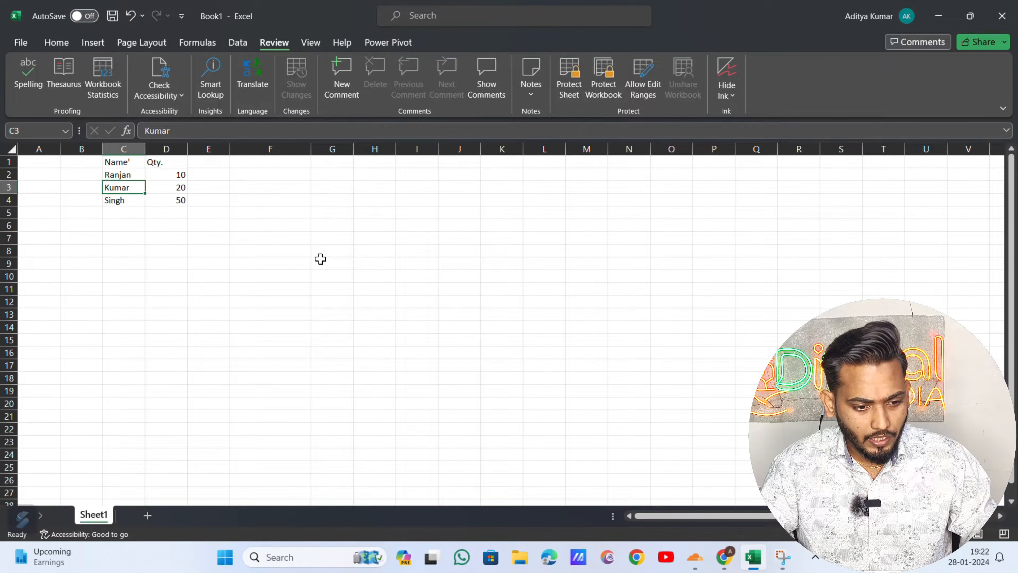
{"action": "key", "text": "Up"}
{"action": "key", "text": "shift+Right"}
{"action": "key", "text": "shift+Down"}
{"action": "key", "text": "shift+Down"}
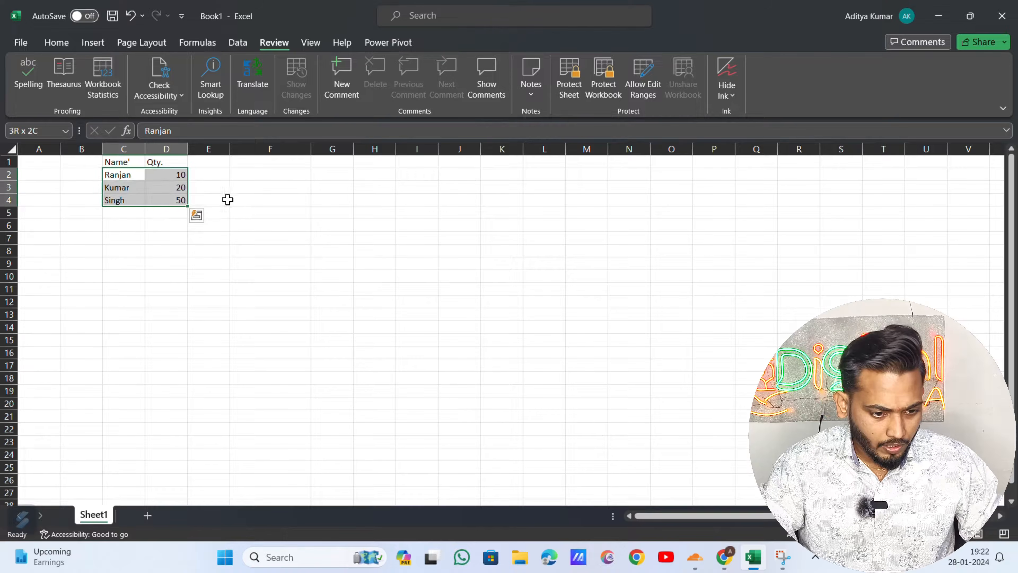
- Fill C2:D4 down to row 209, repeating the names with quantities rising by 20
{"action": "left_click_drag", "start_coordinate": [187, 205], "coordinate": [180, 409]}
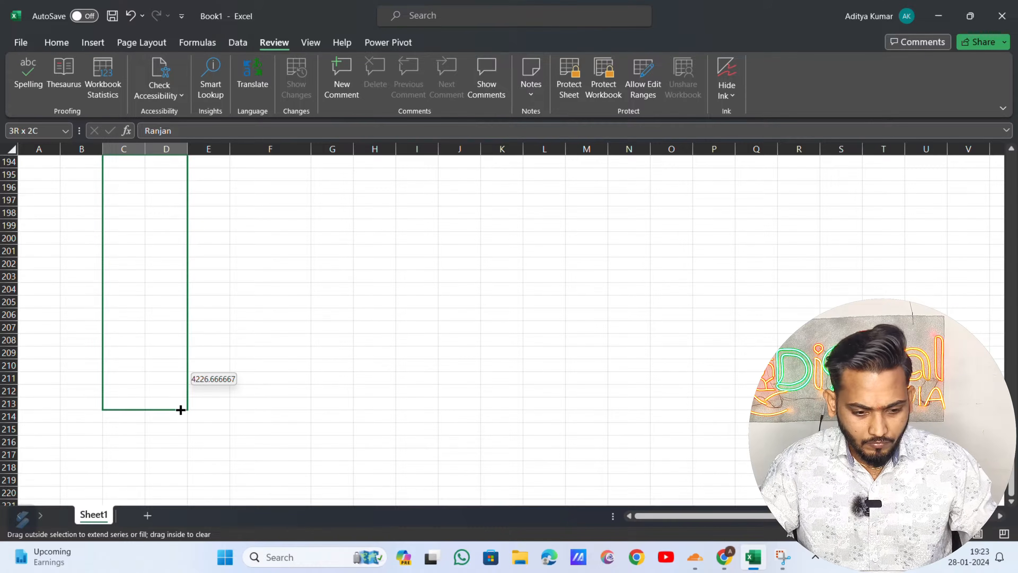
{"action": "left_click_drag", "start_coordinate": [180, 409], "coordinate": [191, 363]}
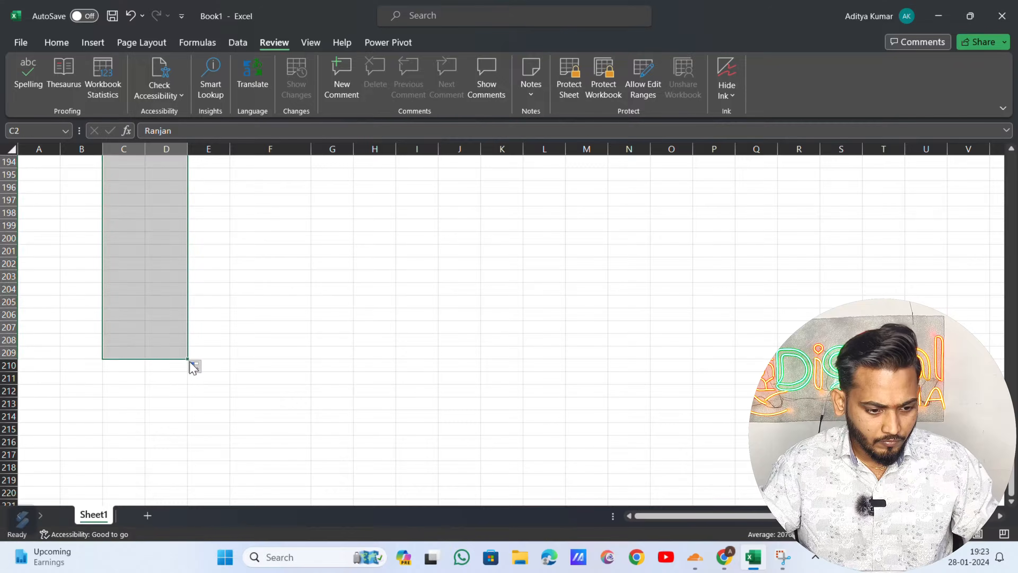
{"action": "key", "text": "Up"}
{"action": "key", "text": "Down"}
{"action": "key", "text": "Down"}
{"action": "key", "text": "Down"}
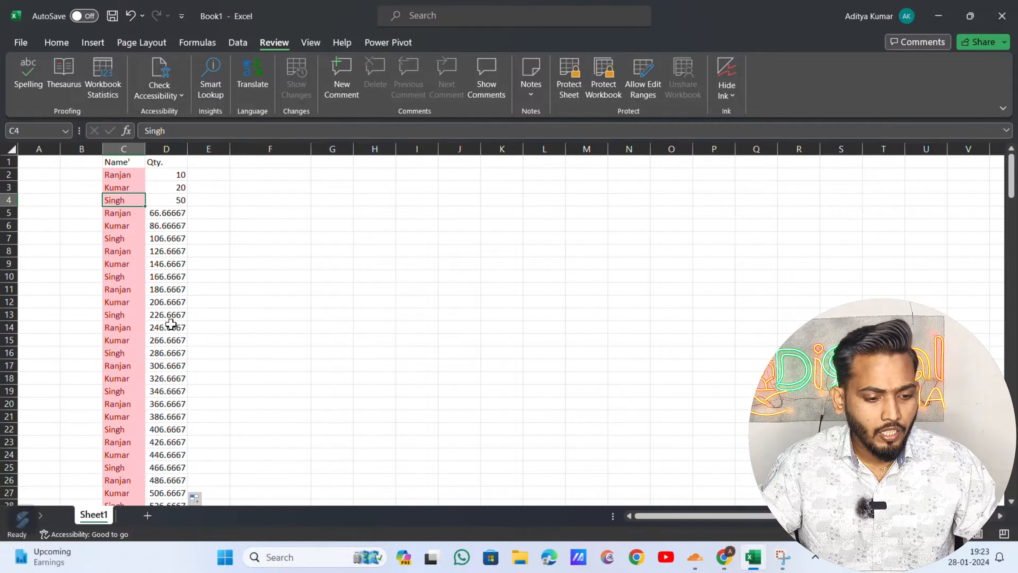
{"action": "key", "text": "Up"}
{"action": "key", "text": "Up"}
{"action": "key", "text": "Down"}
{"action": "key", "text": "Down"}
{"action": "key", "text": "Down"}
{"action": "key", "text": "Down"}
{"action": "key", "text": "Down"}
{"action": "key", "text": "Down"}
{"action": "key", "text": "Down"}
{"action": "key", "text": "Down"}
{"action": "key", "text": "Down"}
{"action": "key", "text": "Down"}
{"action": "key", "text": "Down"}
{"action": "key", "text": "Down"}
{"action": "key", "text": "Down"}
{"action": "key", "text": "Down"}
{"action": "key", "text": "Down"}
{"action": "key", "text": "Down"}
{"action": "key", "text": "Down"}
{"action": "key", "text": "Down"}
{"action": "key", "text": "Down"}
{"action": "key", "text": "Down"}
{"action": "key", "text": "Down"}
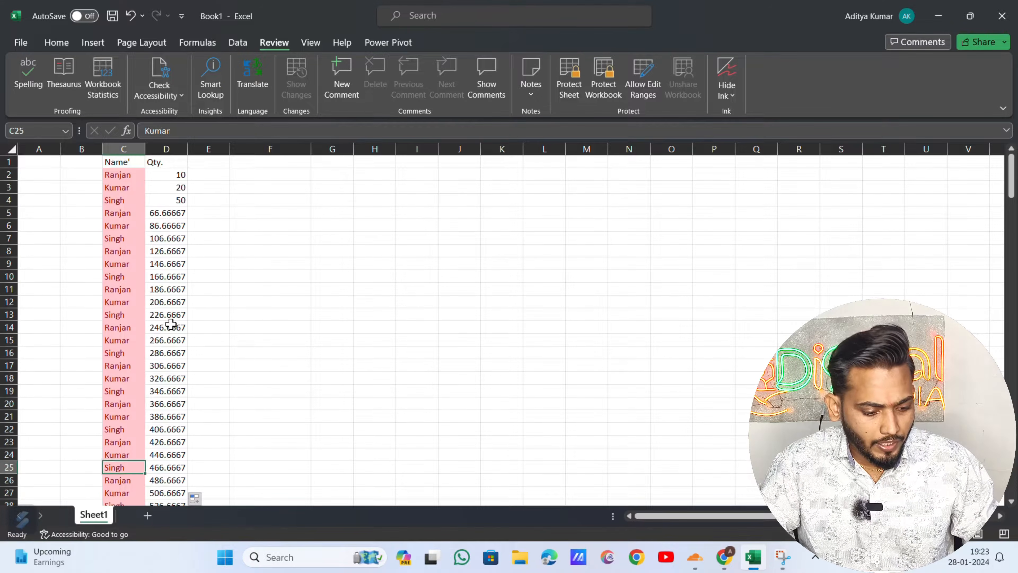
{"action": "key", "text": "Down"}
{"action": "key", "text": "Down"}
{"action": "key", "text": "Down"}
{"action": "key", "text": "Down"}
{"action": "key", "text": "Down"}
{"action": "key", "text": "Down"}
{"action": "key", "text": "Down"}
{"action": "key", "text": "Down"}
{"action": "key", "text": "Down"}
{"action": "key", "text": "Down"}
{"action": "key", "text": "Down"}
{"action": "key", "text": "Down"}
{"action": "key", "text": "Down"}
{"action": "key", "text": "Down"}
{"action": "key", "text": "Down"}
{"action": "key", "text": "Down"}
{"action": "key", "text": "Down"}
{"action": "key", "text": "Down"}
{"action": "key", "text": "Down"}
{"action": "key", "text": "Down"}
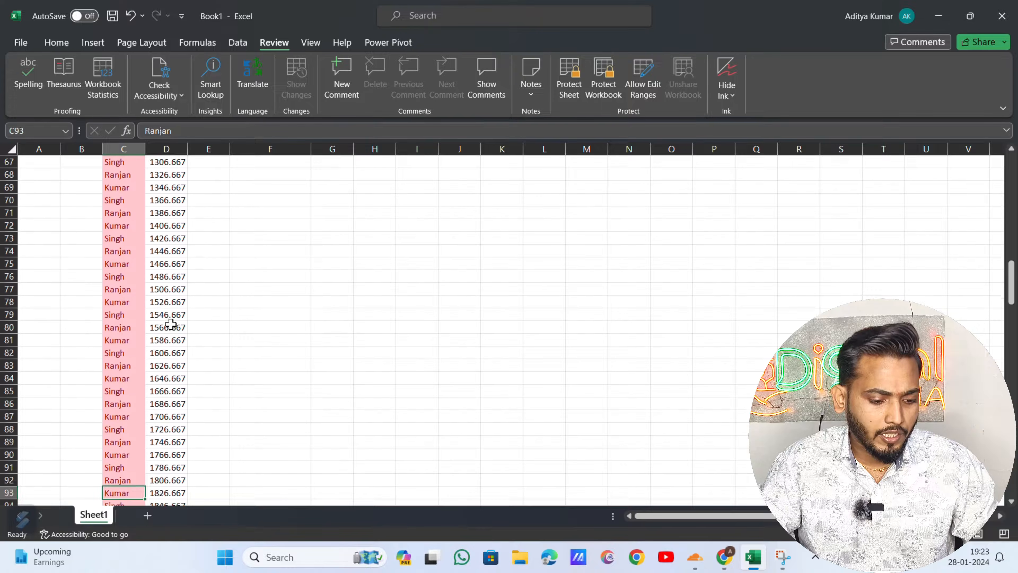
{"action": "key", "text": "Down"}
{"action": "key", "text": "Down"}
{"action": "key", "text": "Down"}
{"action": "key", "text": "Down"}
{"action": "key", "text": "Down"}
{"action": "key", "text": "Down"}
{"action": "key", "text": "Down"}
{"action": "key", "text": "Down"}
{"action": "key", "text": "Down"}
{"action": "key", "text": "Down"}
{"action": "key", "text": "Down"}
{"action": "key", "text": "Down"}
{"action": "key", "text": "Down"}
{"action": "key", "text": "Down"}
{"action": "key", "text": "Down"}
{"action": "key", "text": "Down"}
{"action": "key", "text": "Down"}
{"action": "key", "text": "Down"}
{"action": "key", "text": "Down"}
{"action": "key", "text": "Down"}
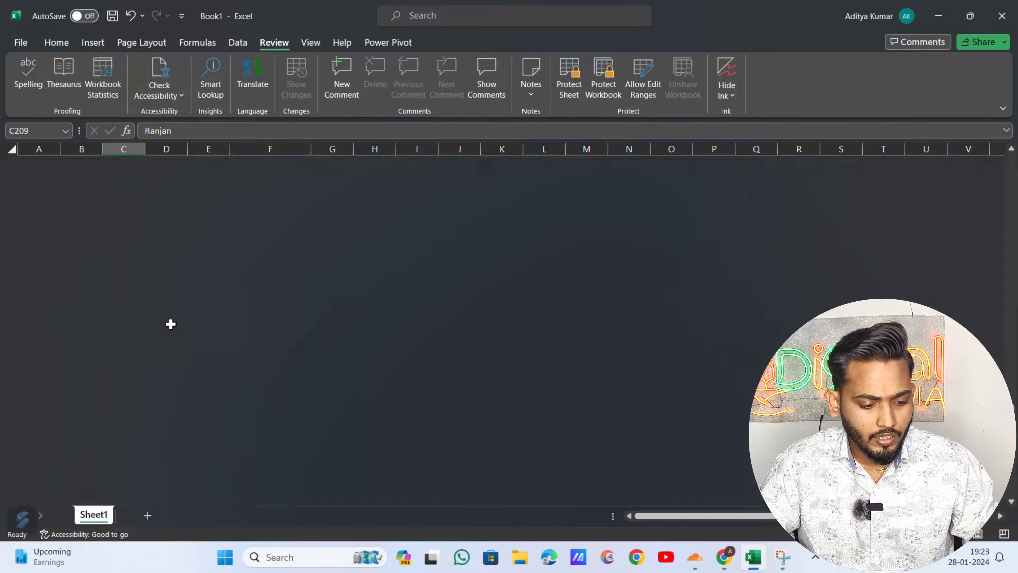
- Review the filled names, then return to the top and select header row C1:D1
{"action": "key", "text": "ctrl+Up"}
{"action": "key", "text": "ctrl+Up"}
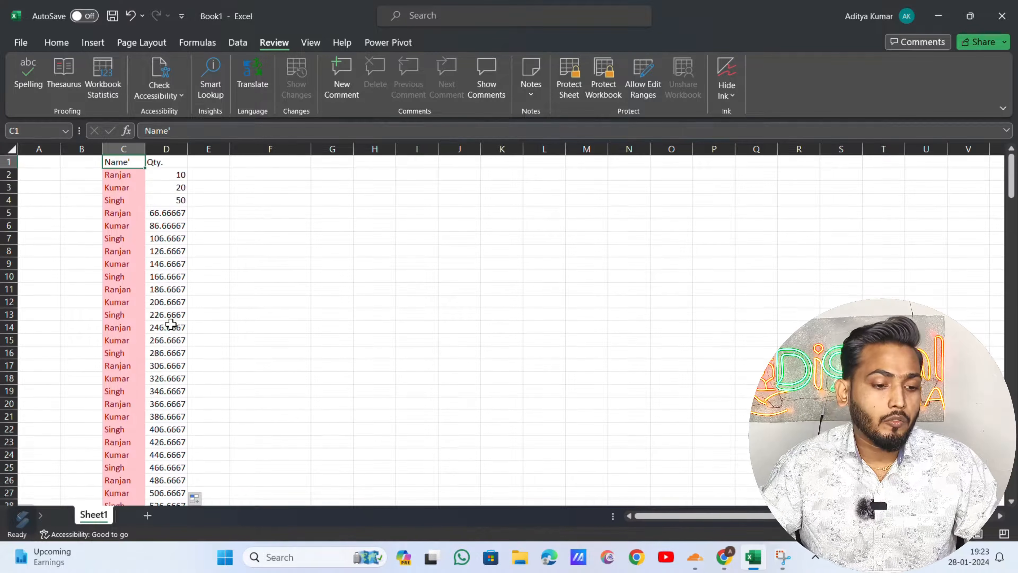
{"action": "key", "text": "Right"}
{"action": "key", "text": "Right"}
{"action": "key", "text": "Left"}
{"action": "key", "text": "Left"}
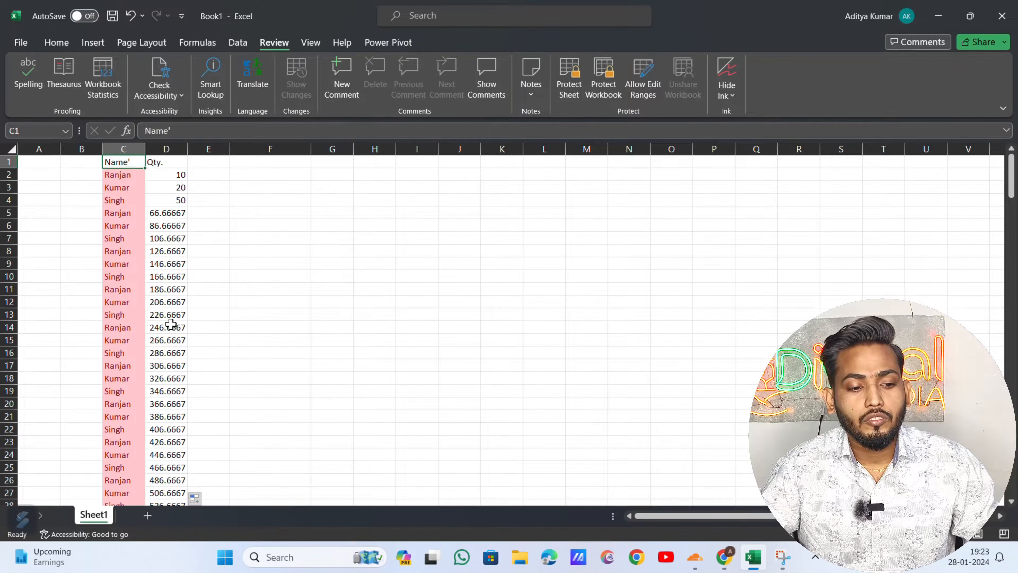
{"action": "key", "text": "Right"}
{"action": "key", "text": "Left"}
{"action": "key", "text": "Down"}
{"action": "key", "text": "Down"}
{"action": "key", "text": "Down"}
{"action": "key", "text": "Down"}
{"action": "key", "text": "Down"}
{"action": "key", "text": "Down"}
{"action": "key", "text": "Down"}
{"action": "key", "text": "Down"}
{"action": "key", "text": "Down"}
{"action": "key", "text": "Down"}
{"action": "key", "text": "Down"}
{"action": "key", "text": "Down"}
{"action": "key", "text": "Down"}
{"action": "key", "text": "Down"}
{"action": "key", "text": "Down"}
{"action": "key", "text": "Down"}
{"action": "key", "text": "Down"}
{"action": "key", "text": "Down"}
{"action": "key", "text": "Down"}
{"action": "key", "text": "Down"}
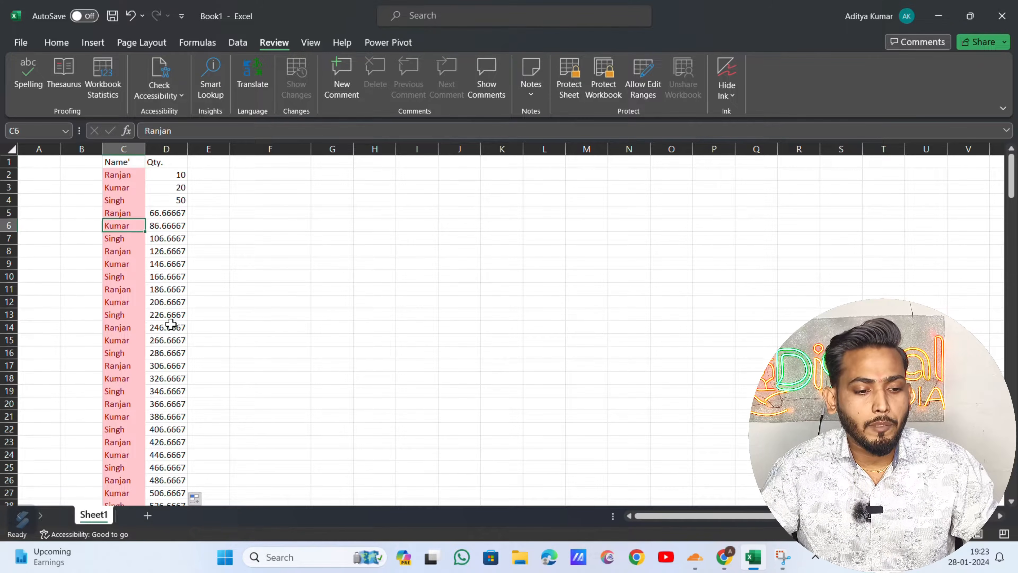
{"action": "key", "text": "Down"}
{"action": "key", "text": "Down"}
{"action": "key", "text": "Down"}
{"action": "key", "text": "Down"}
{"action": "key", "text": "Down"}
{"action": "key", "text": "Down"}
{"action": "key", "text": "Down"}
{"action": "key", "text": "Down"}
{"action": "key", "text": "Down"}
{"action": "key", "text": "Down"}
{"action": "key", "text": "Down"}
{"action": "key", "text": "Down"}
{"action": "key", "text": "Down"}
{"action": "key", "text": "Down"}
{"action": "key", "text": "Down"}
{"action": "key", "text": "Down"}
{"action": "key", "text": "Down"}
{"action": "key", "text": "Down"}
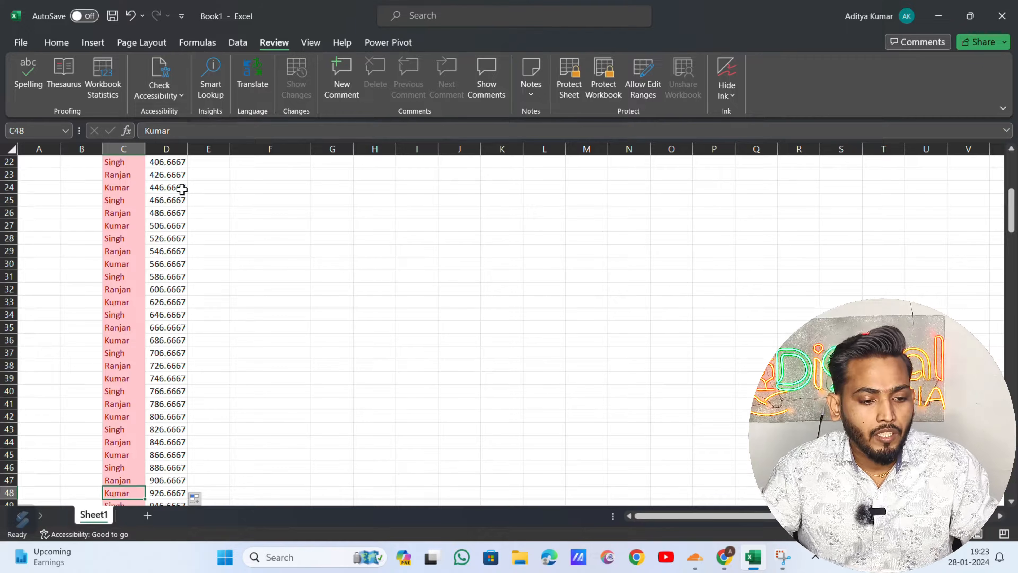
{"action": "key", "text": "ctrl+Up"}
{"action": "key", "text": "shift+Right"}
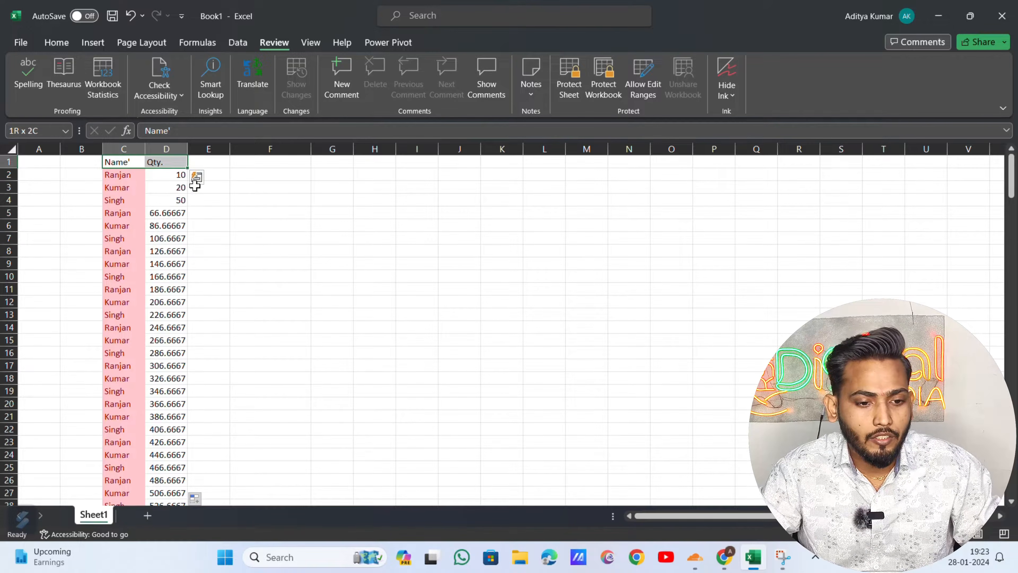
- Freeze the top row with Freeze Top Row and verify Name'/Qty. stays visible while moving down
{"action": "left_click", "coordinate": [311, 43]}
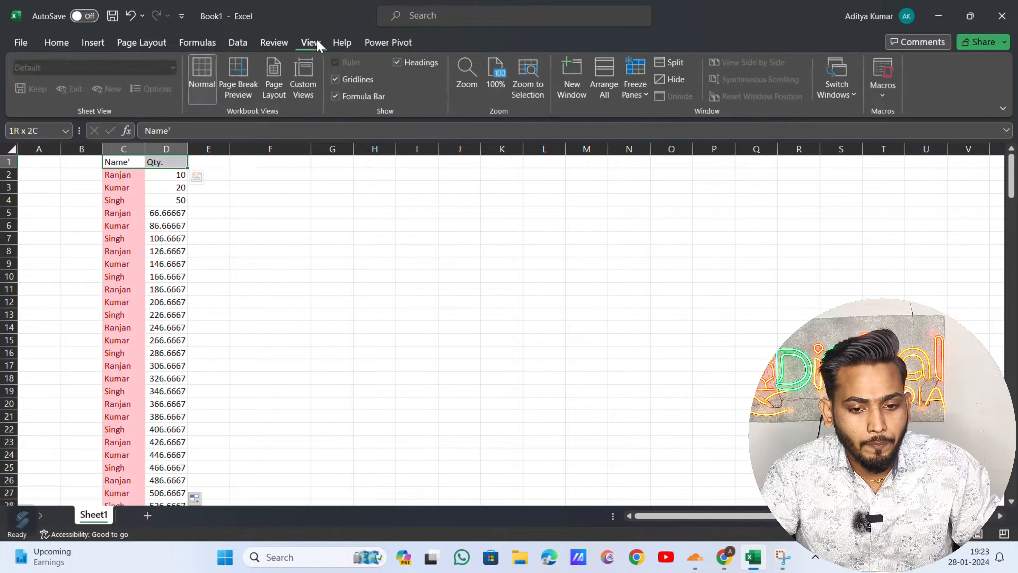
{"action": "left_click", "coordinate": [643, 89]}
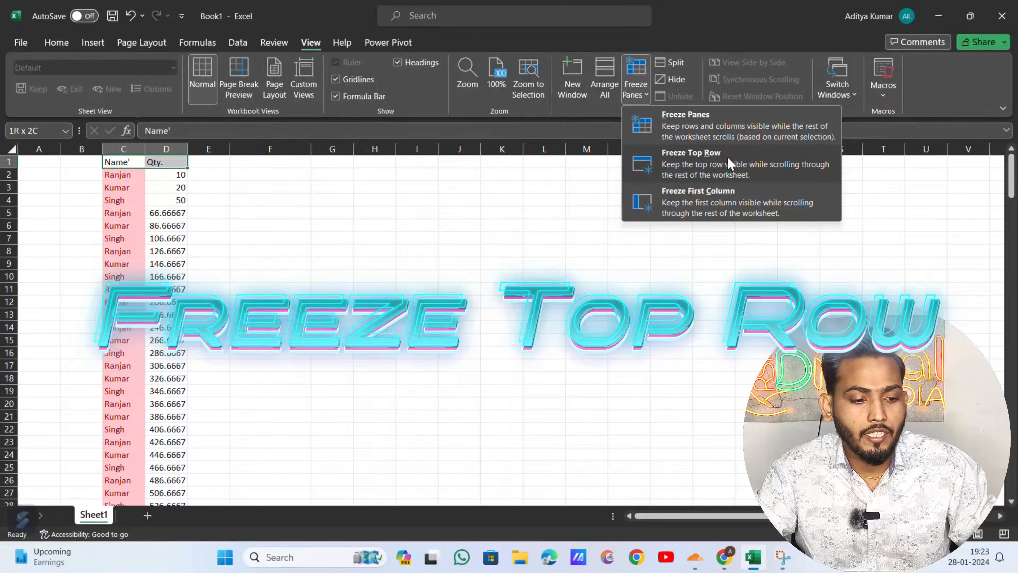
{"action": "left_click", "coordinate": [700, 163]}
{"action": "key", "text": "Down"}
{"action": "key", "text": "Down"}
{"action": "key", "text": "Down"}
{"action": "key", "text": "Down"}
{"action": "key", "text": "Down"}
{"action": "key", "text": "Down"}
{"action": "key", "text": "Down"}
{"action": "key", "text": "Down"}
{"action": "key", "text": "Down"}
{"action": "key", "text": "Down"}
{"action": "key", "text": "Down"}
{"action": "key", "text": "Down"}
{"action": "key", "text": "Down"}
{"action": "key", "text": "Down"}
{"action": "key", "text": "Down"}
{"action": "key", "text": "Down"}
{"action": "key", "text": "Down"}
{"action": "key", "text": "Down"}
{"action": "key", "text": "Down"}
{"action": "key", "text": "Down"}
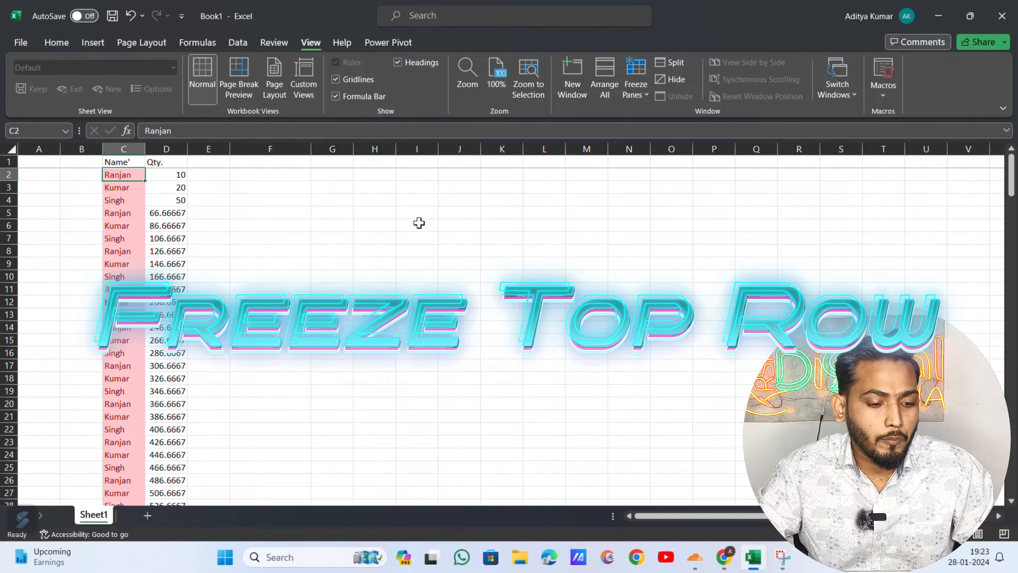
{"action": "key", "text": "Down"}
{"action": "key", "text": "Down"}
{"action": "key", "text": "Down"}
{"action": "key", "text": "Down"}
{"action": "key", "text": "Down"}
{"action": "key", "text": "Down"}
{"action": "key", "text": "Down"}
{"action": "key", "text": "Down"}
{"action": "key", "text": "Down"}
{"action": "key", "text": "Down"}
{"action": "key", "text": "Down"}
{"action": "key", "text": "Down"}
{"action": "key", "text": "Down"}
{"action": "key", "text": "Down"}
{"action": "key", "text": "Down"}
{"action": "key", "text": "Down"}
{"action": "key", "text": "Down"}
{"action": "key", "text": "Down"}
{"action": "key", "text": "Down"}
{"action": "key", "text": "Down"}
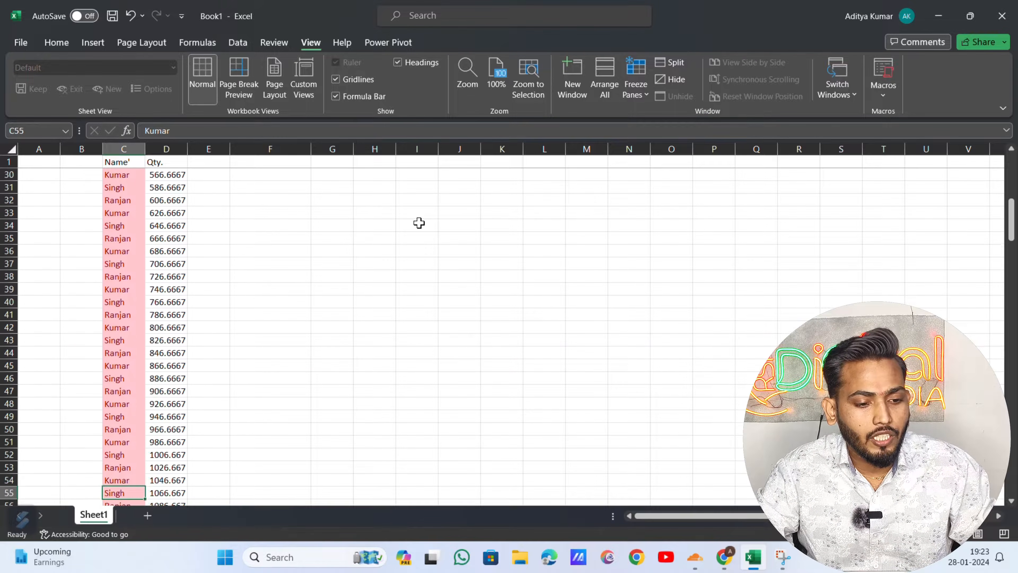
{"action": "key", "text": "Down"}
{"action": "key", "text": "Down"}
{"action": "key", "text": "Down"}
{"action": "key", "text": "Down"}
{"action": "key", "text": "Down"}
{"action": "key", "text": "Down"}
{"action": "key", "text": "Down"}
{"action": "key", "text": "Down"}
{"action": "key", "text": "Down"}
{"action": "key", "text": "Down"}
{"action": "key", "text": "Down"}
{"action": "key", "text": "Down"}
{"action": "key", "text": "Down"}
{"action": "key", "text": "Down"}
{"action": "key", "text": "Down"}
{"action": "key", "text": "Down"}
{"action": "key", "text": "Down"}
{"action": "key", "text": "Down"}
{"action": "key", "text": "Down"}
{"action": "key", "text": "Down"}
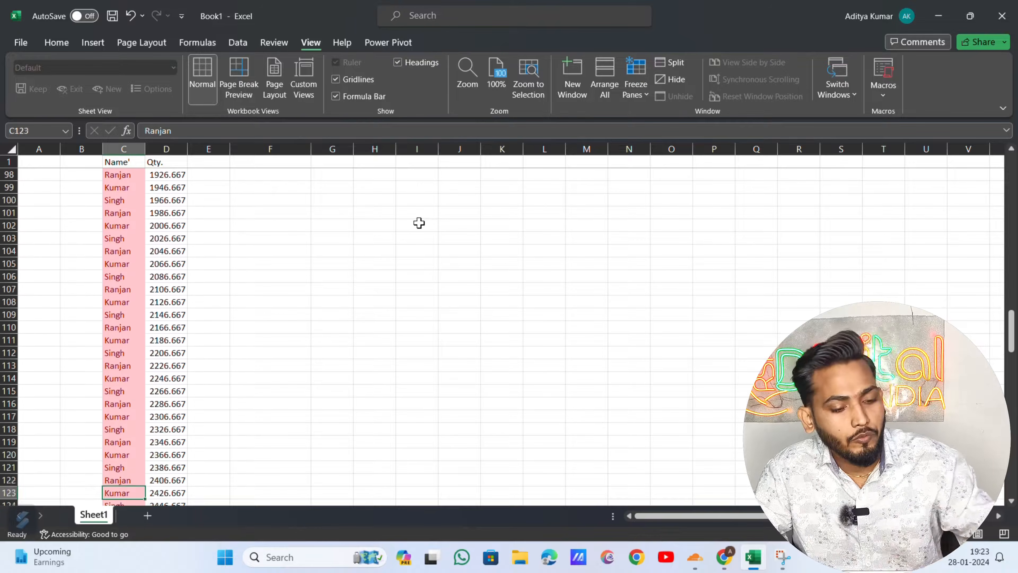
{"action": "key", "text": "Down"}
{"action": "key", "text": "Down"}
{"action": "key", "text": "Down"}
{"action": "key", "text": "Down"}
{"action": "key", "text": "Down"}
{"action": "key", "text": "Down"}
{"action": "key", "text": "Down"}
{"action": "key", "text": "Down"}
{"action": "key", "text": "Down"}
{"action": "key", "text": "Down"}
{"action": "key", "text": "Down"}
{"action": "key", "text": "Down"}
{"action": "key", "text": "Down"}
{"action": "key", "text": "Down"}
{"action": "key", "text": "Down"}
{"action": "key", "text": "Down"}
{"action": "key", "text": "Down"}
{"action": "key", "text": "Down"}
{"action": "key", "text": "Down"}
{"action": "key", "text": "Down"}
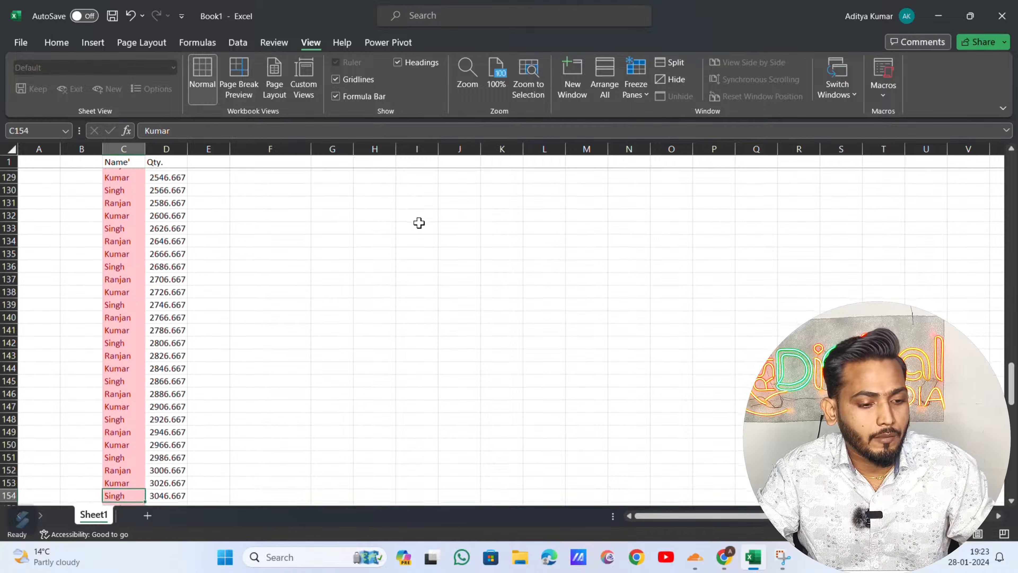